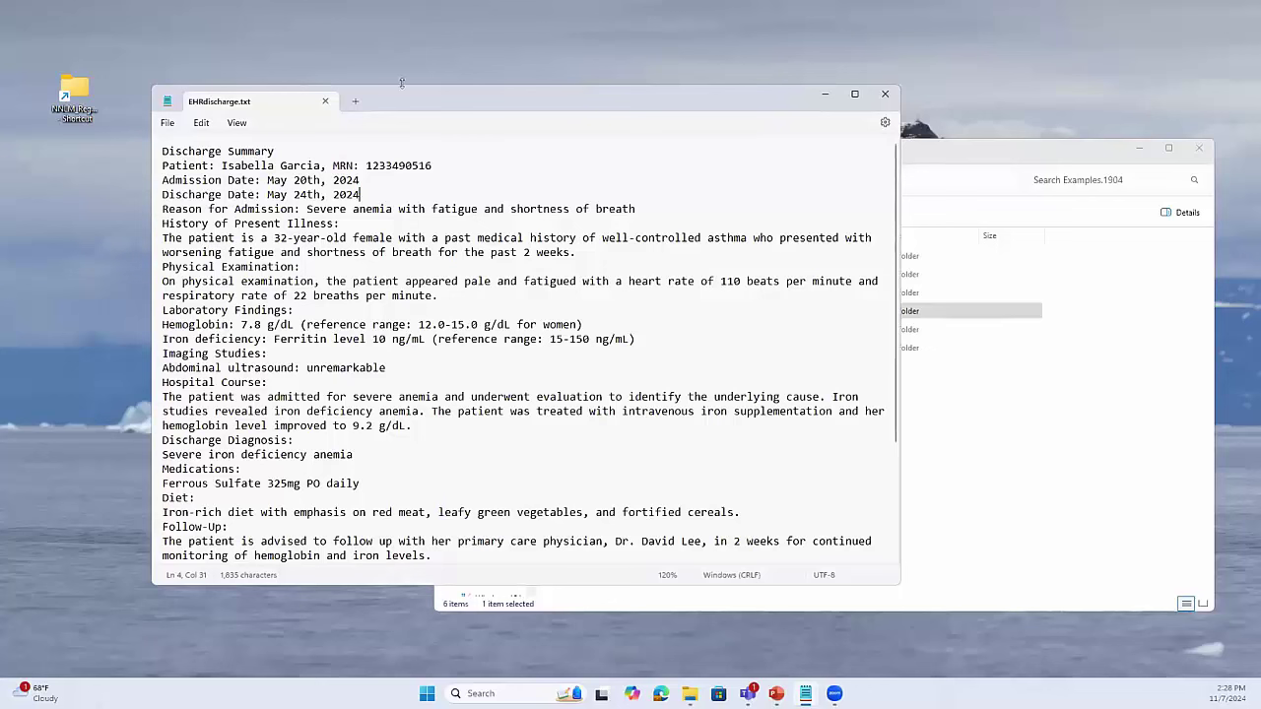
- Examine the patient name, MRN, discharge date and physician name in EHRdischarge.txt, and minimize the document window
left_click_drag(402, 86, 402, 45)
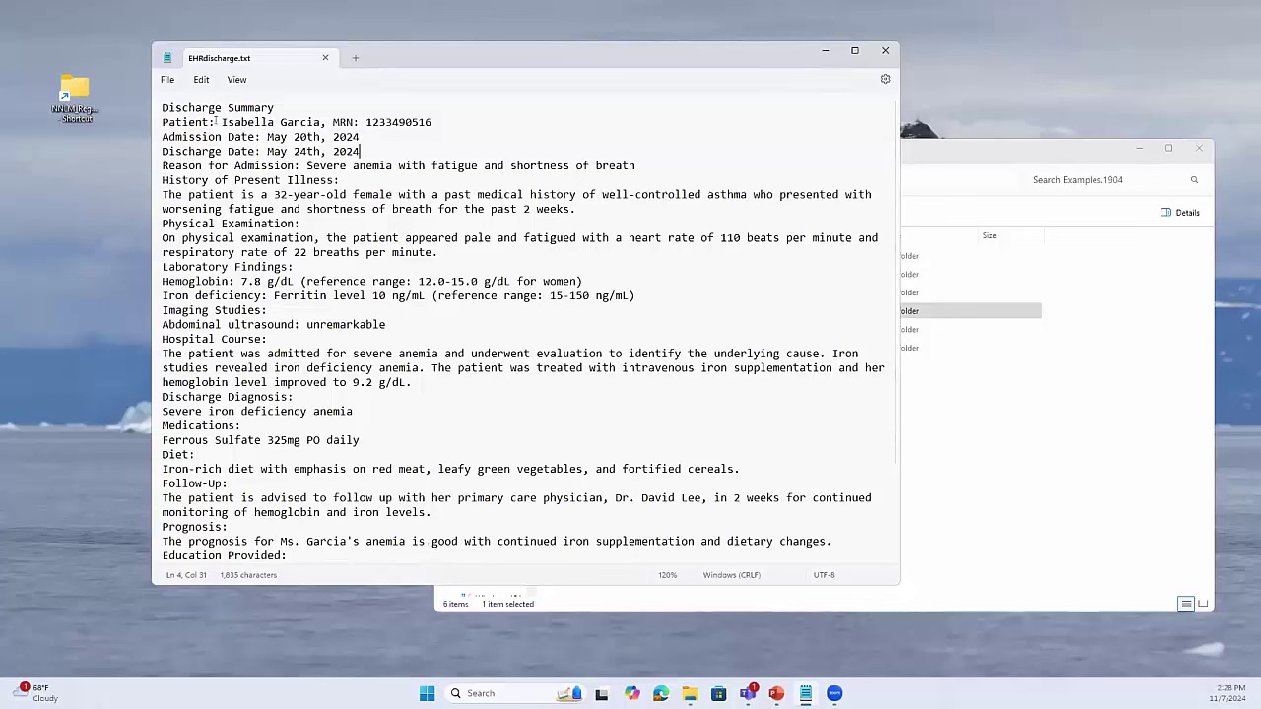
left_click_drag(215, 123, 318, 130)
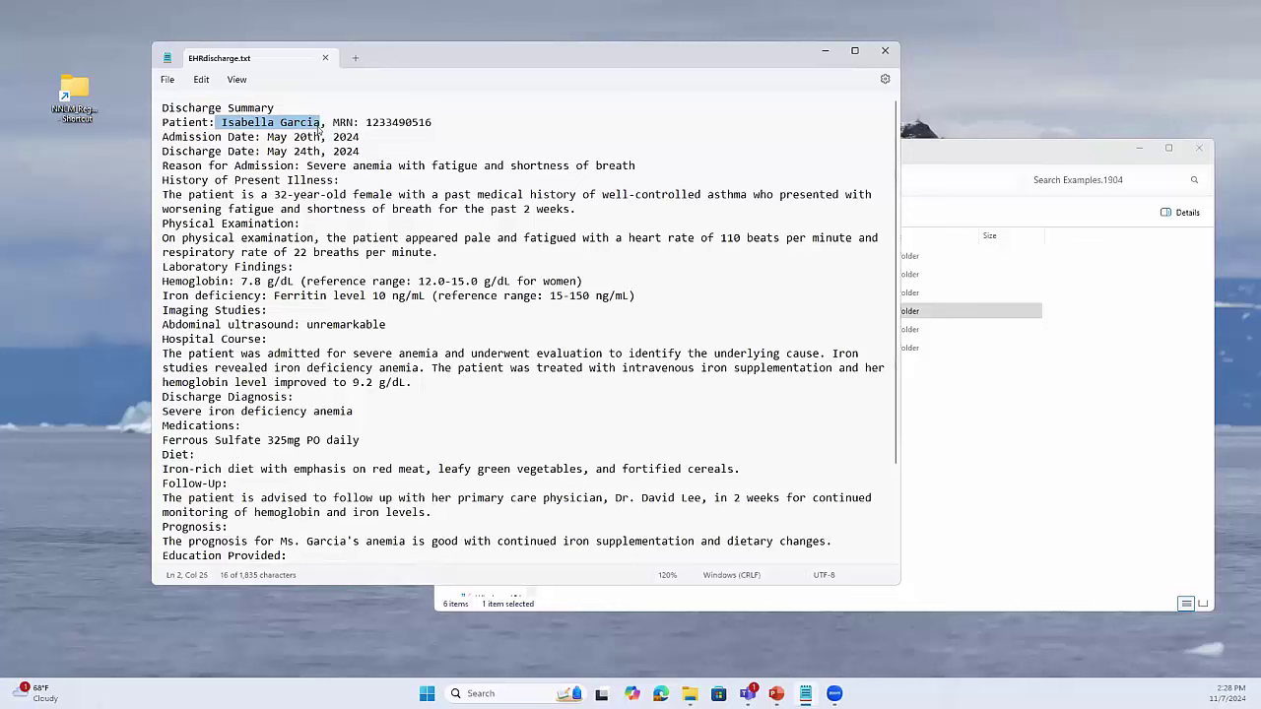
left_click_drag(366, 123, 432, 129)
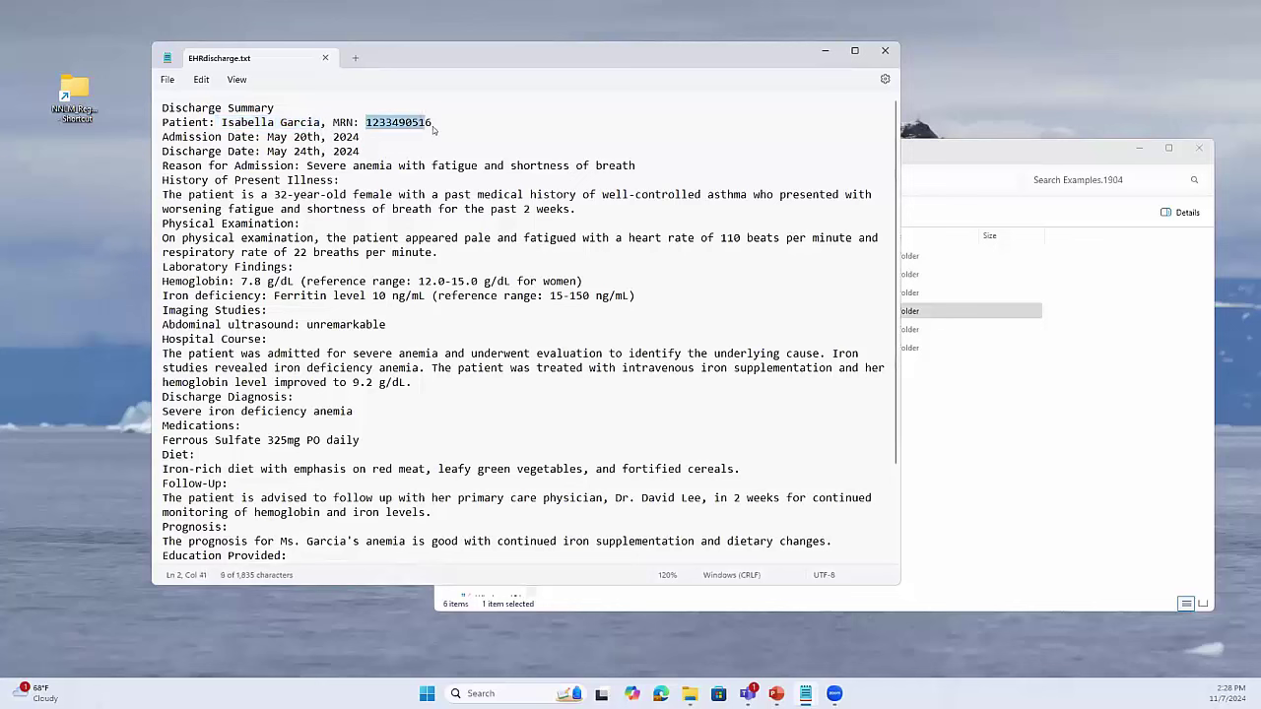
left_click_drag(261, 152, 365, 154)
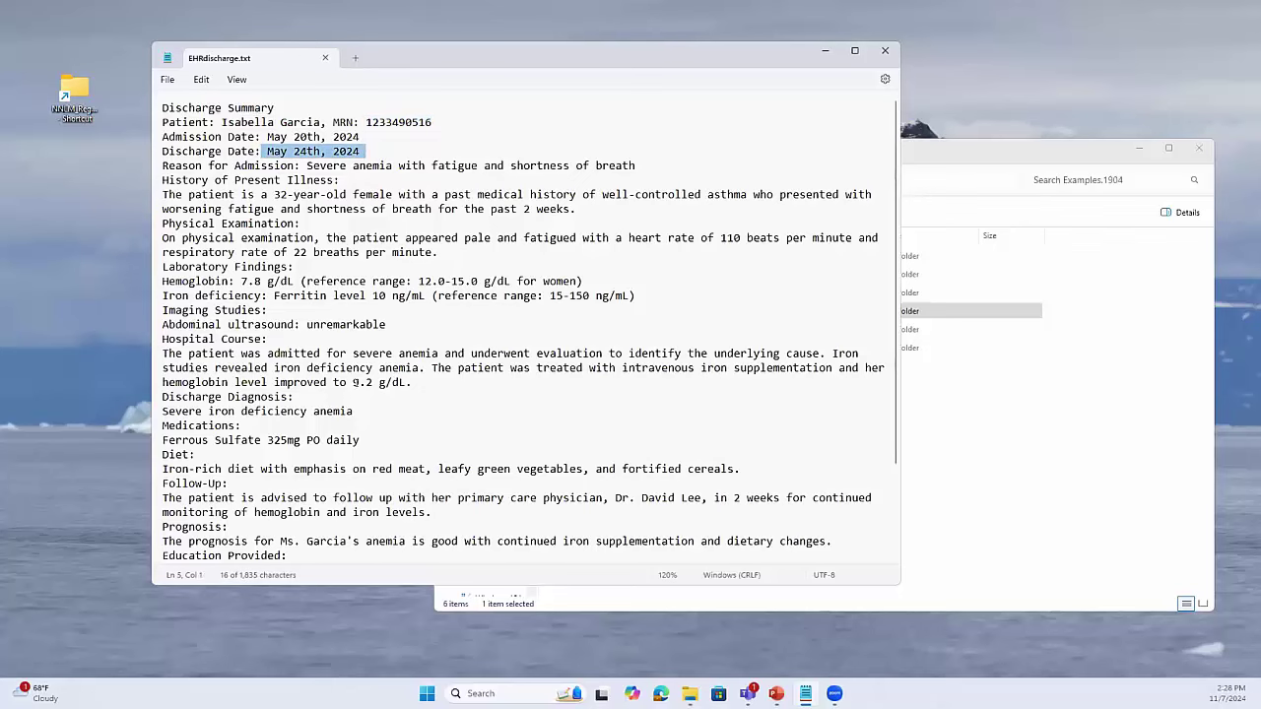
scroll(361, 395, "down", 2)
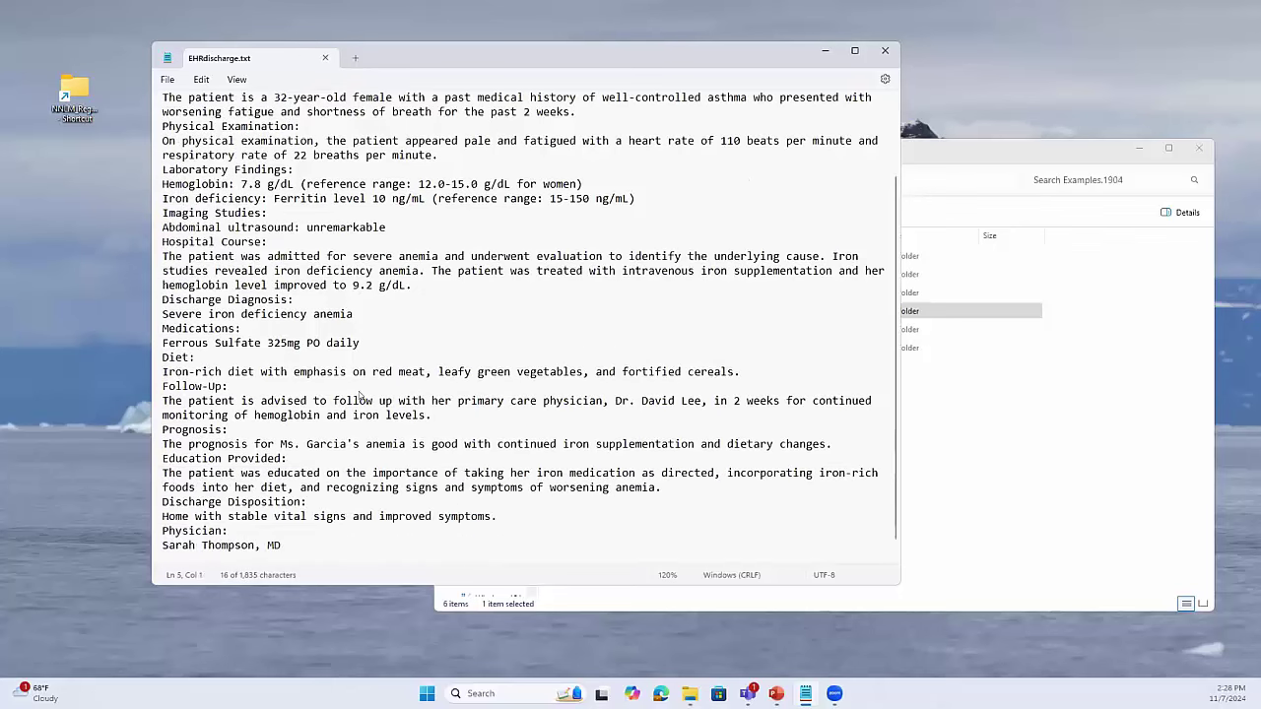
left_click_drag(162, 545, 260, 544)
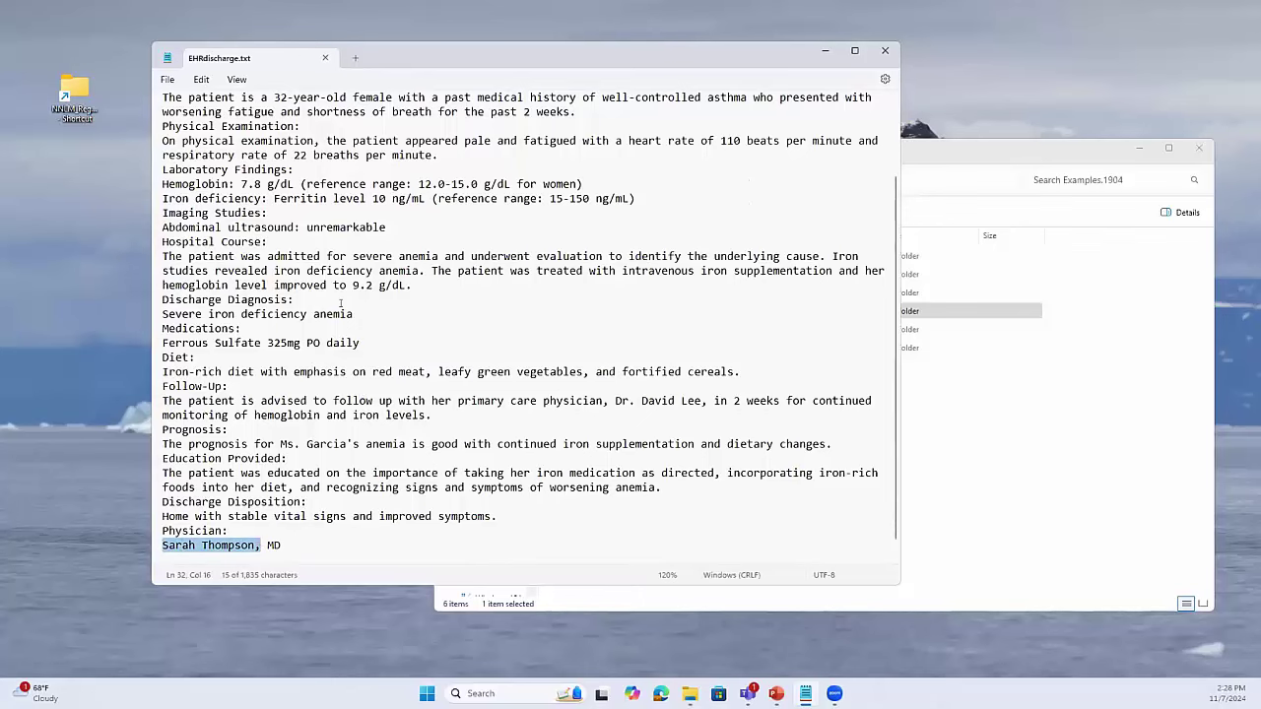
scroll(340, 302, "up", 3)
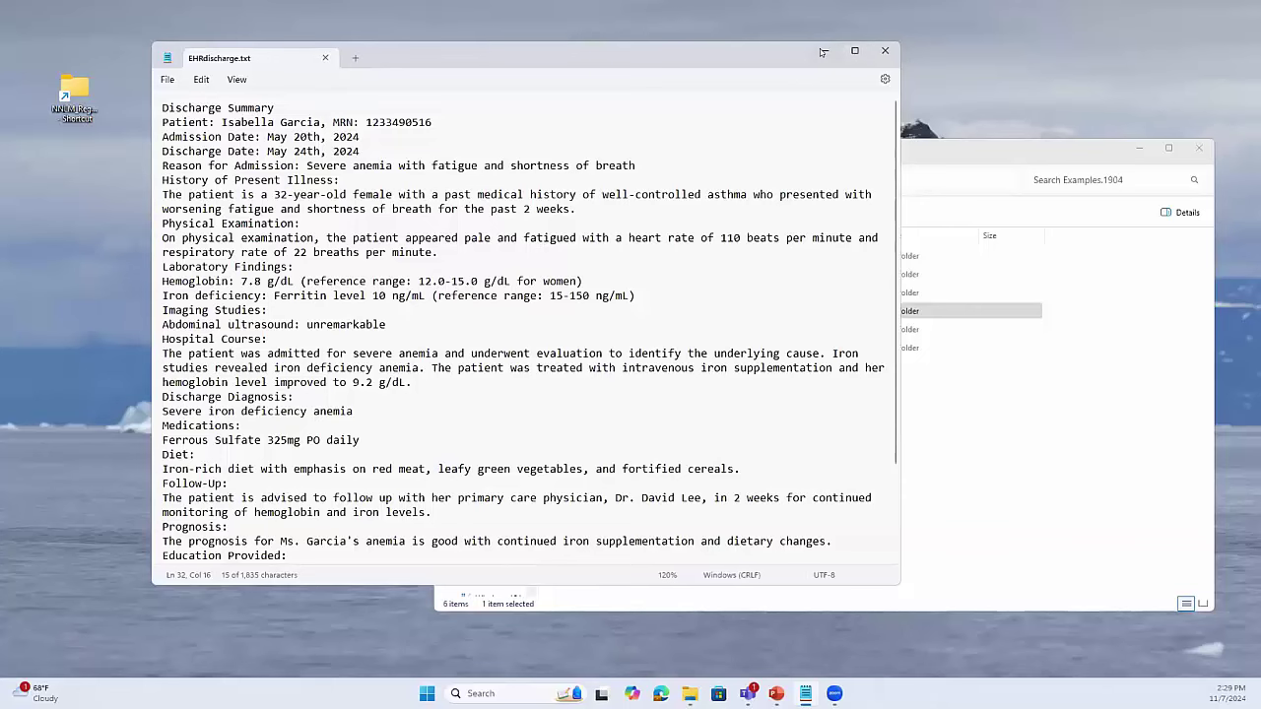
left_click(822, 51)
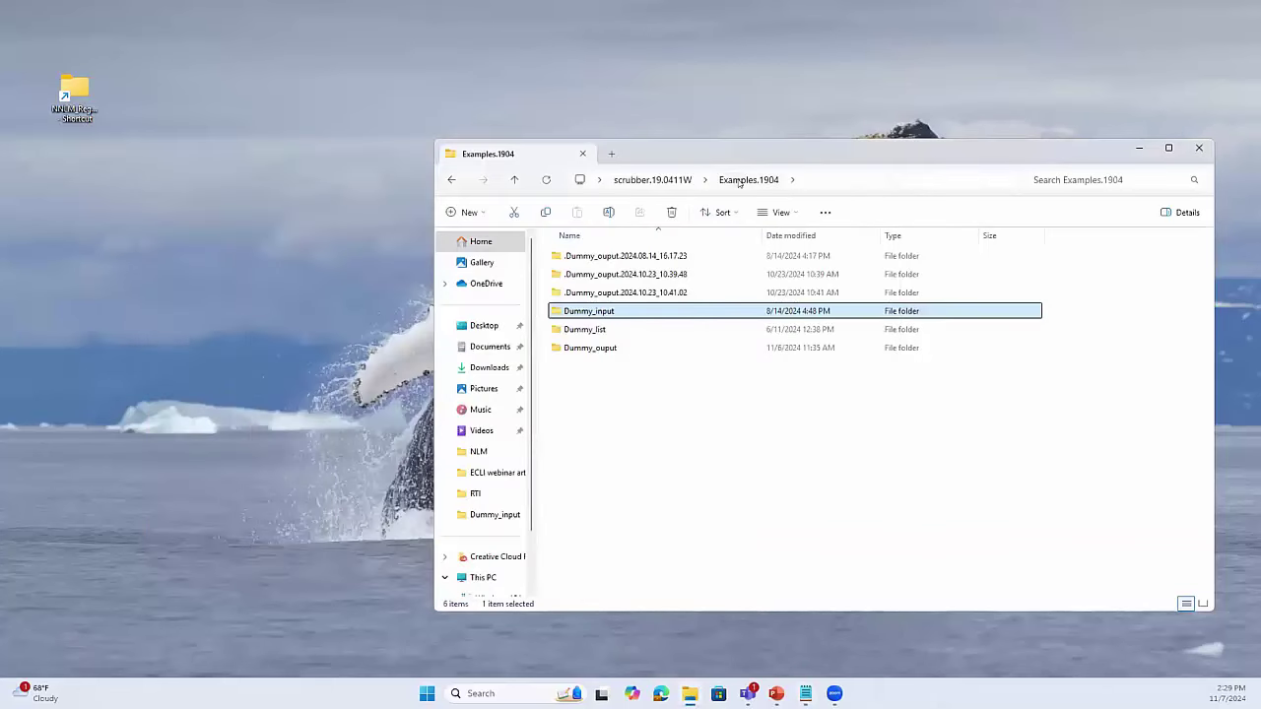
- Launch the scrubber.19.0411W application from the scrubber.19.0411W folder
left_click(670, 181)
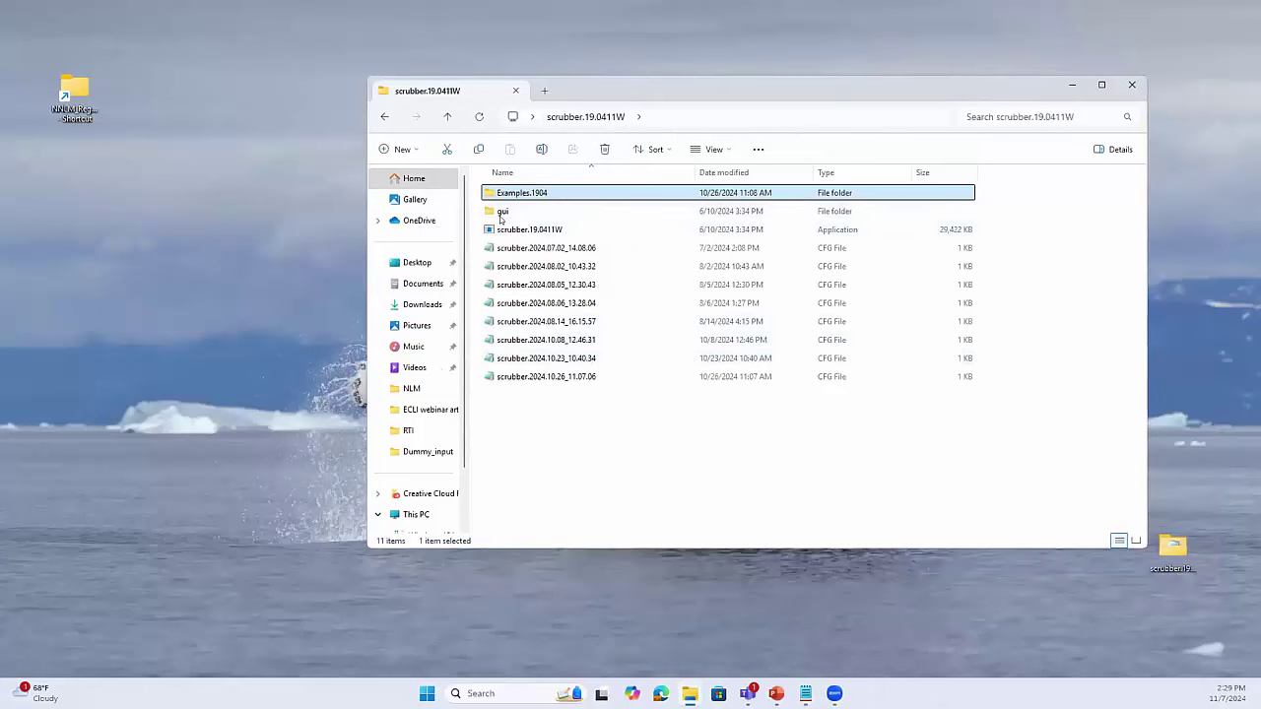
mouse_move(503, 233)
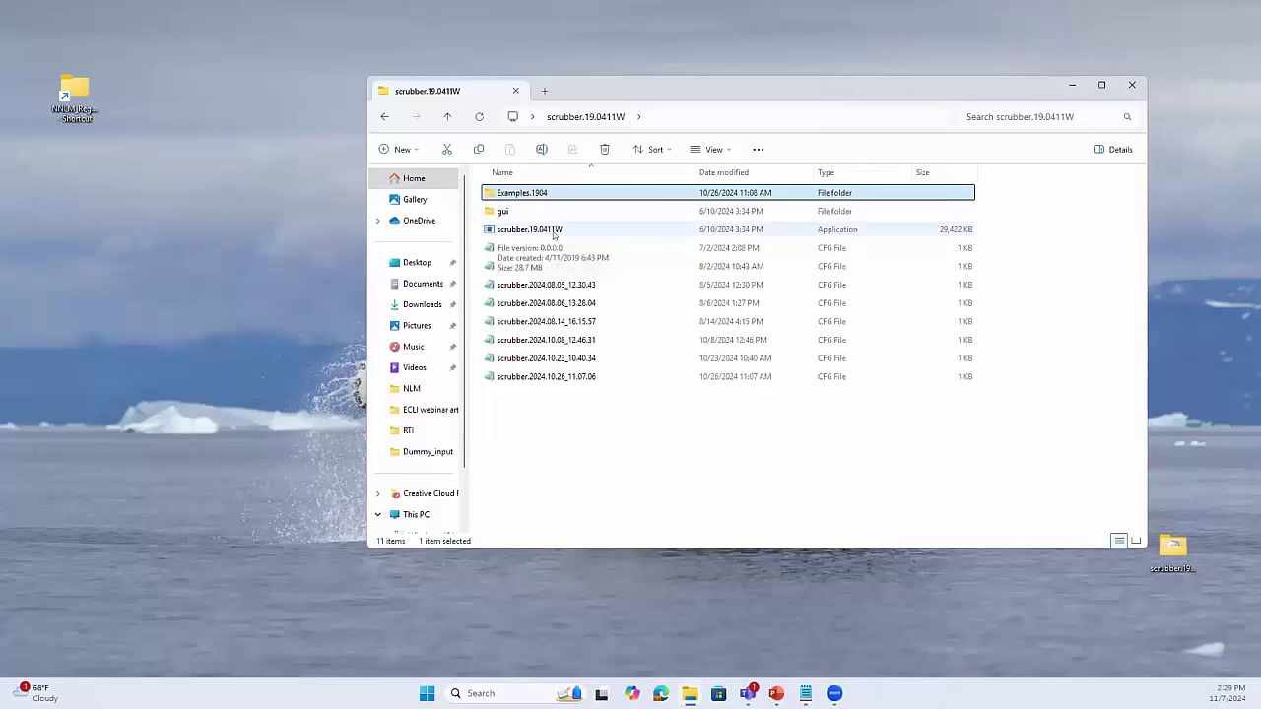
left_click(538, 231)
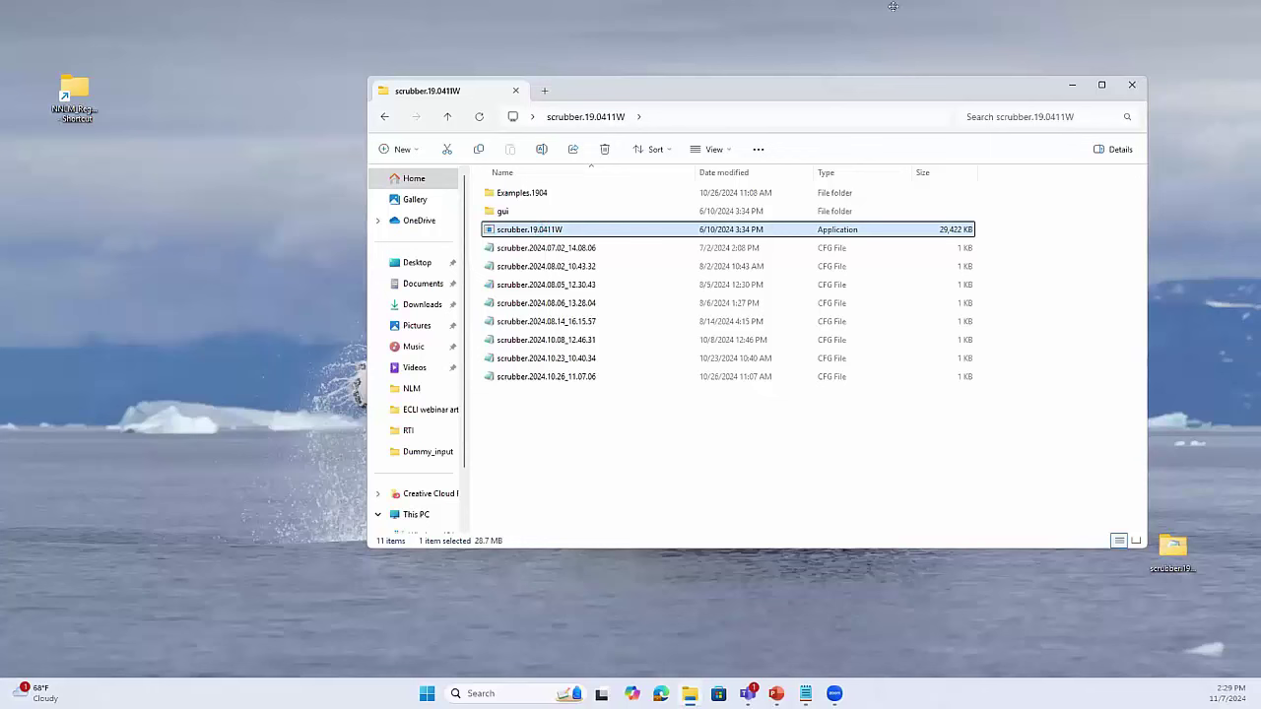
key("Return")
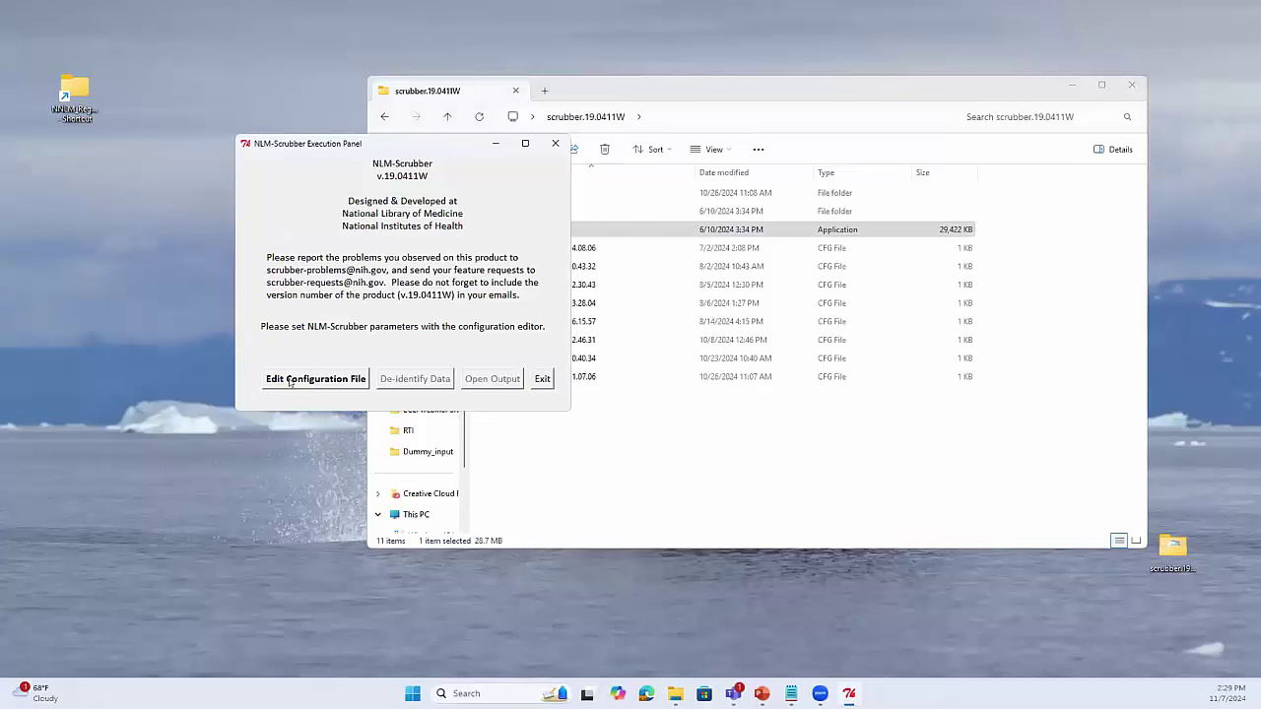
- Edit the configuration file and set the input directory to the Dummy_input folder inside Examples.1904
left_click(290, 383)
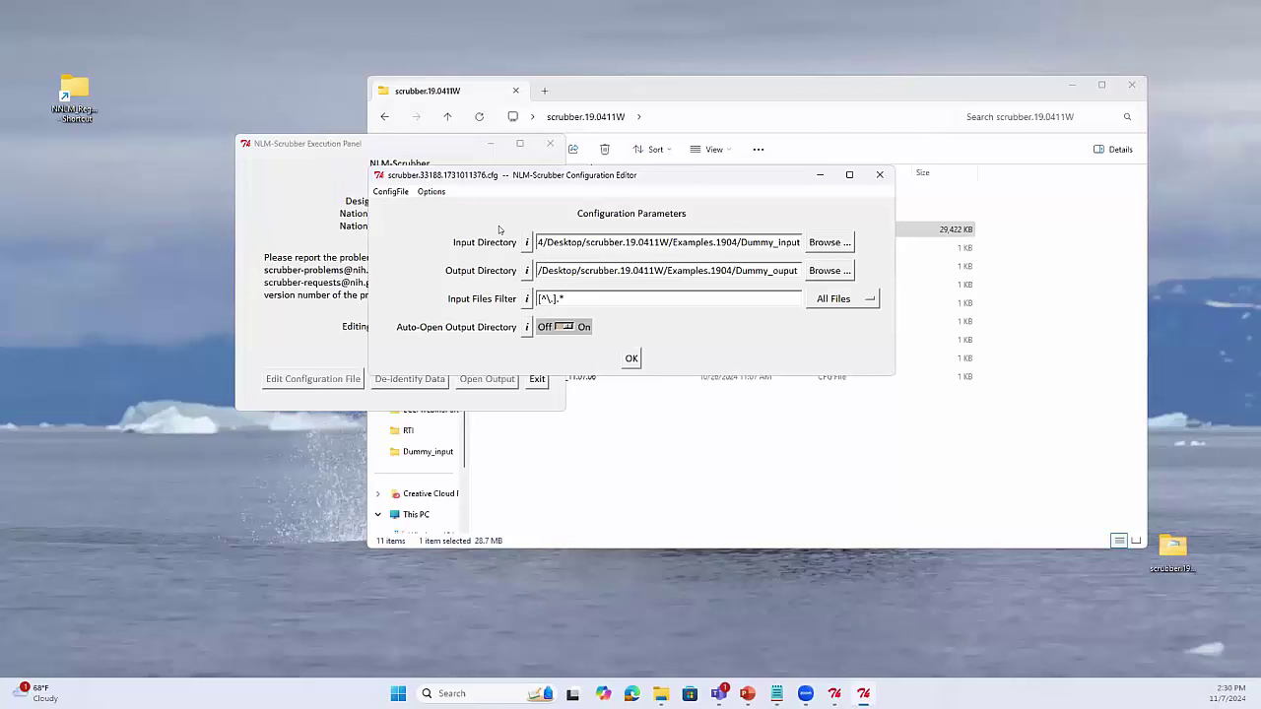
left_click(825, 243)
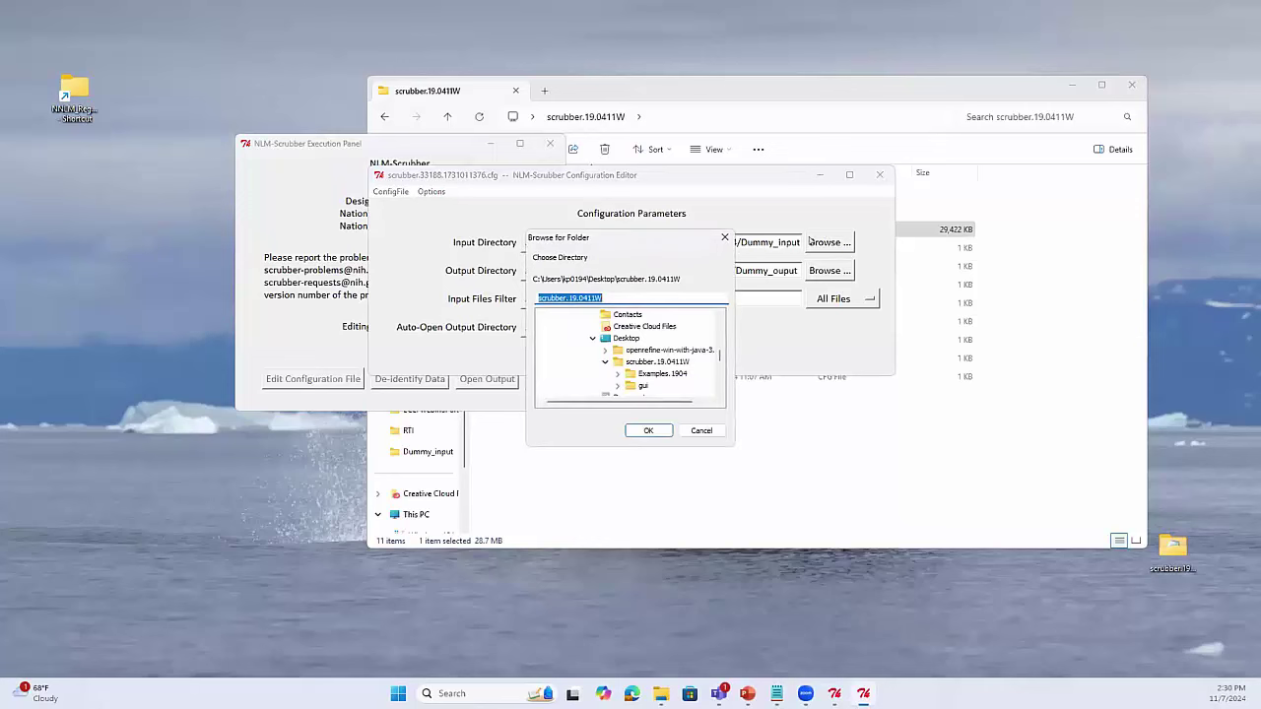
left_click(616, 375)
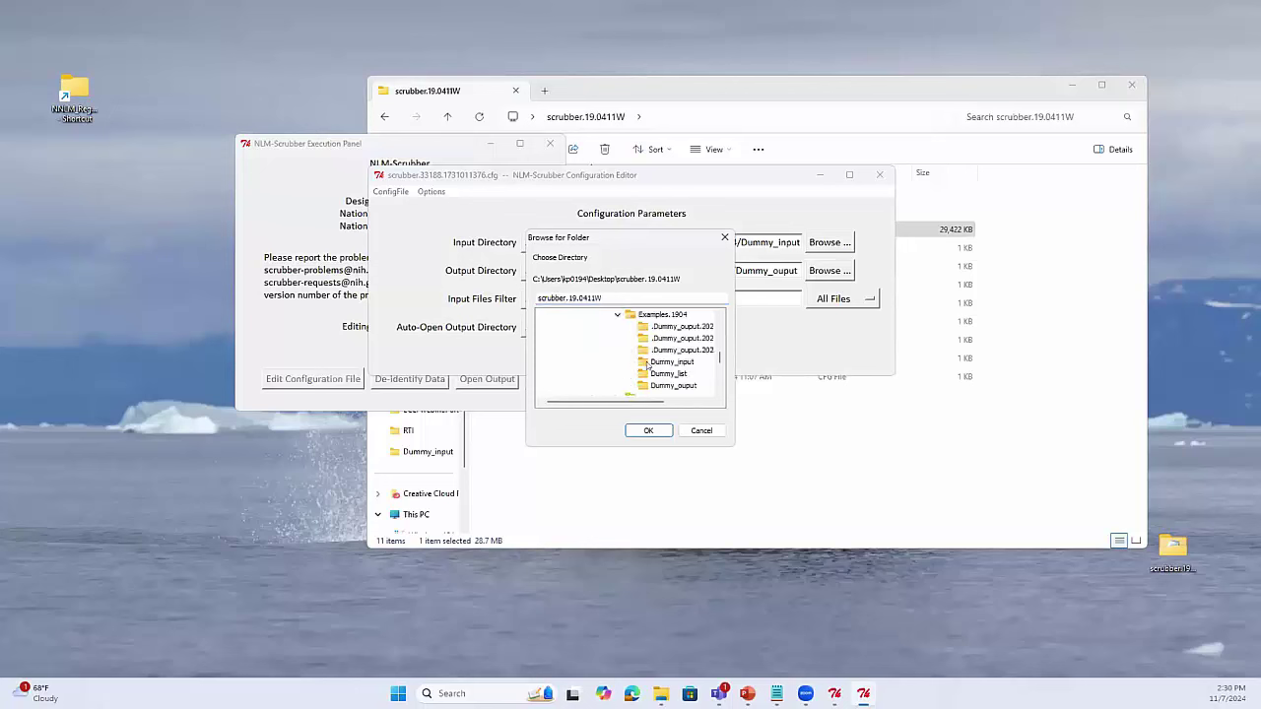
left_click(670, 362)
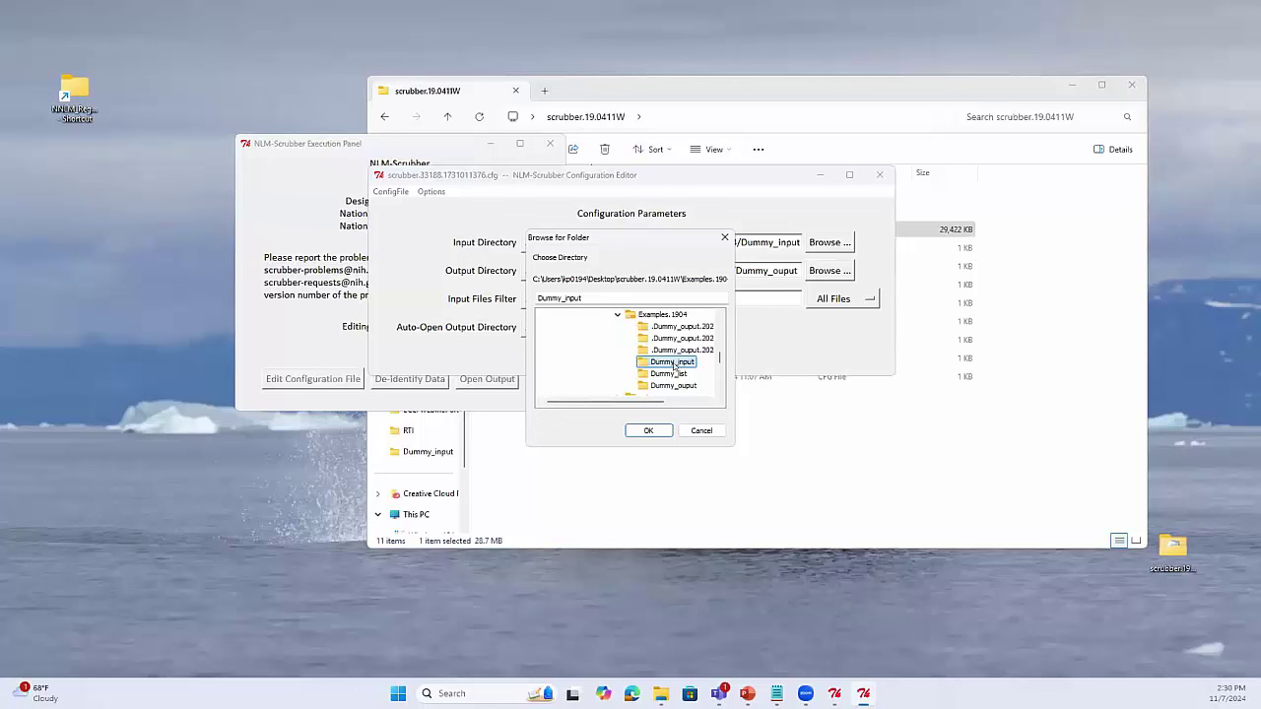
left_click(648, 431)
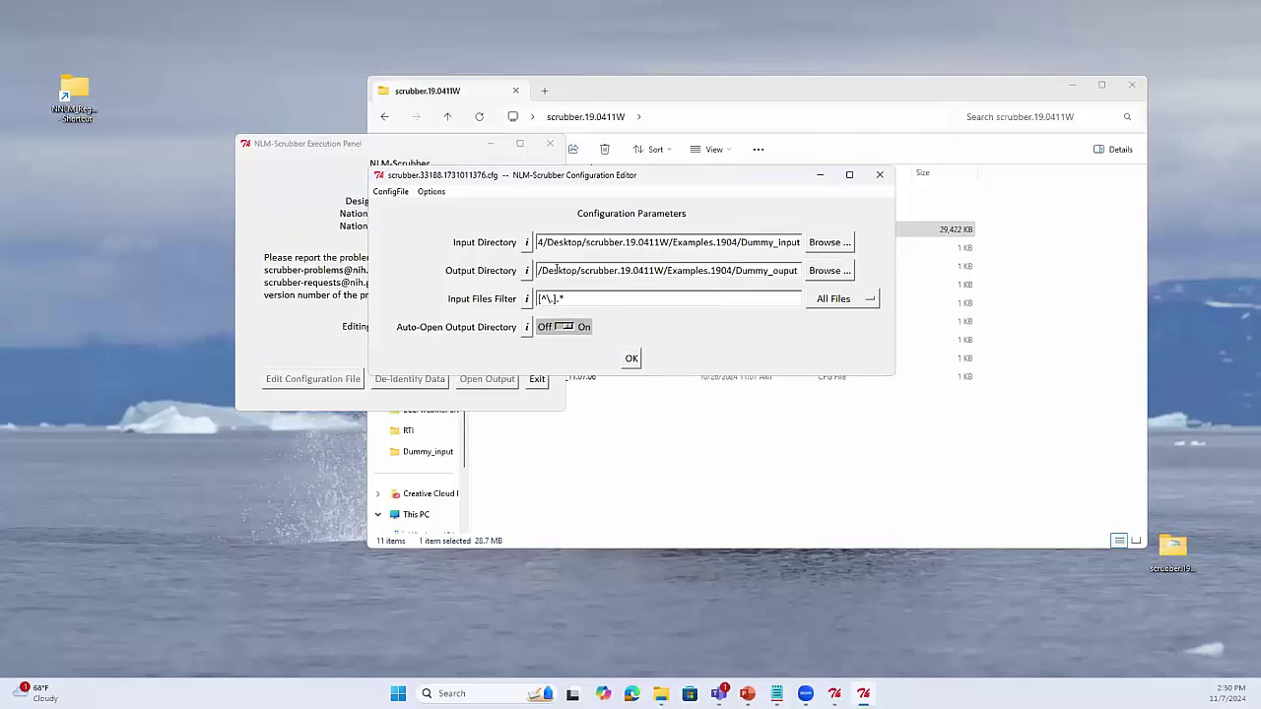
- Set the output directory to the Dummy_ouput folder inside Examples.1904 and accept the configuration
left_click(825, 271)
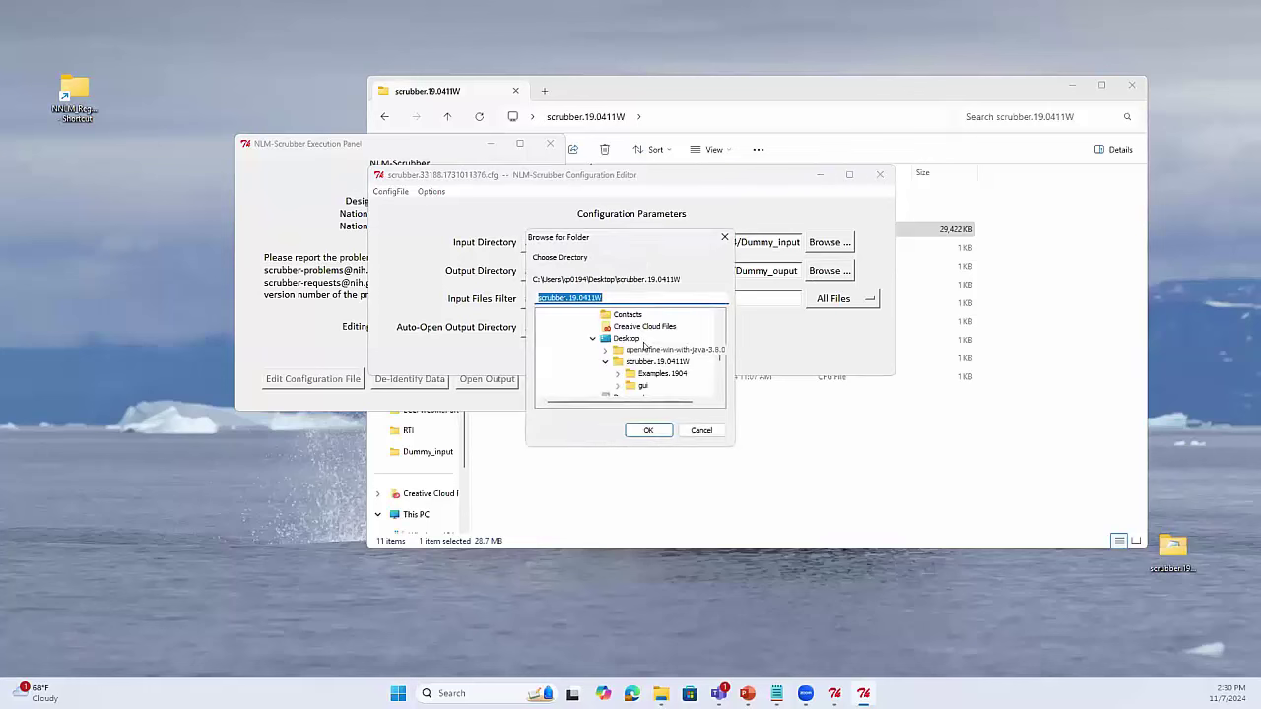
left_click(616, 374)
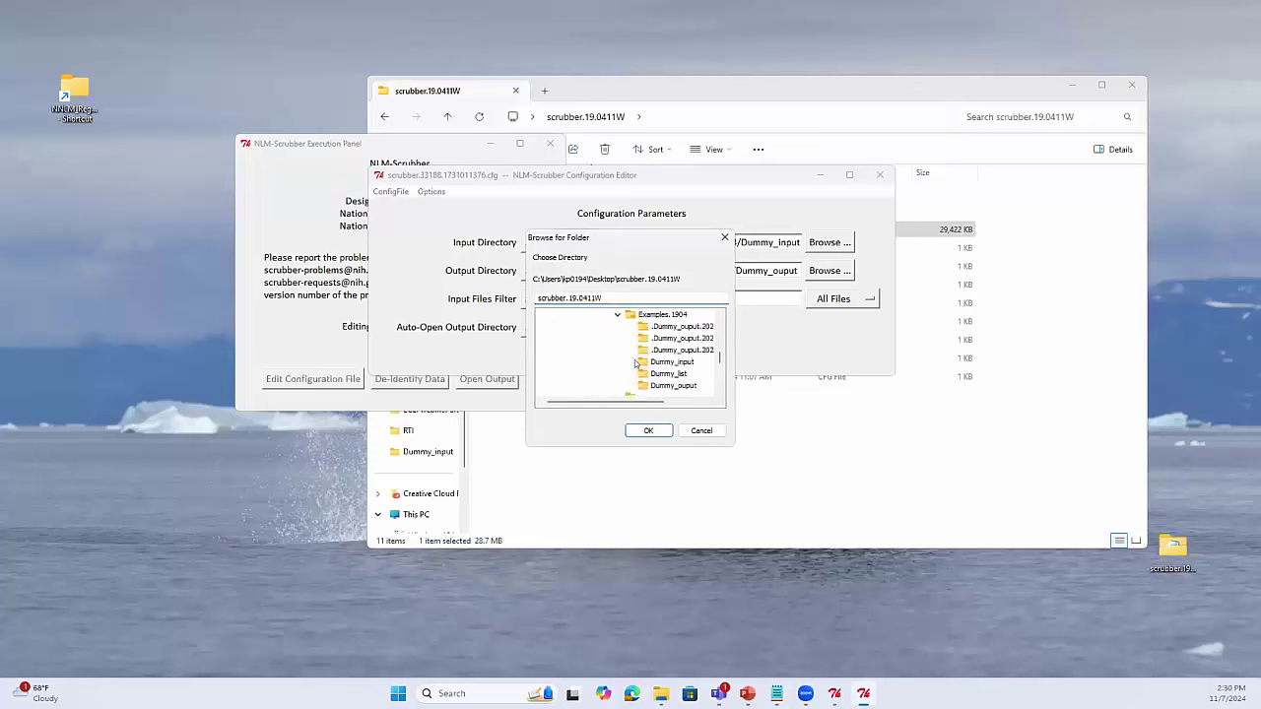
left_click(673, 385)
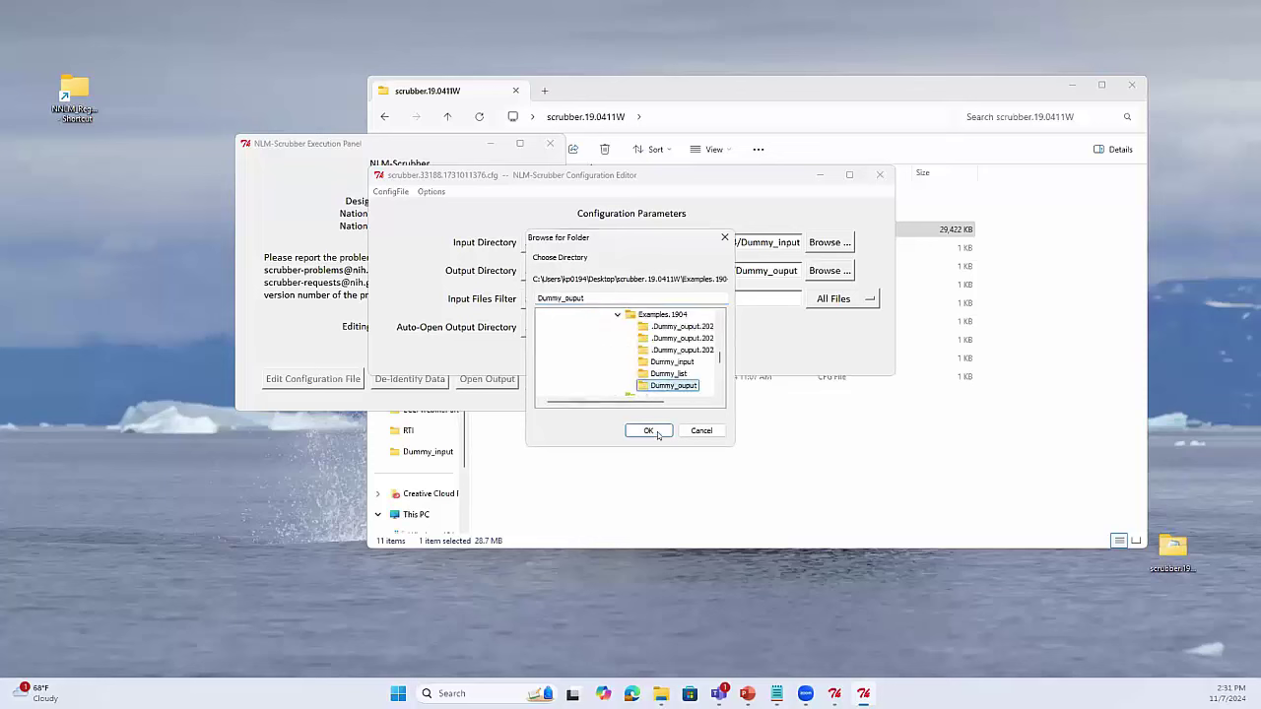
left_click(648, 430)
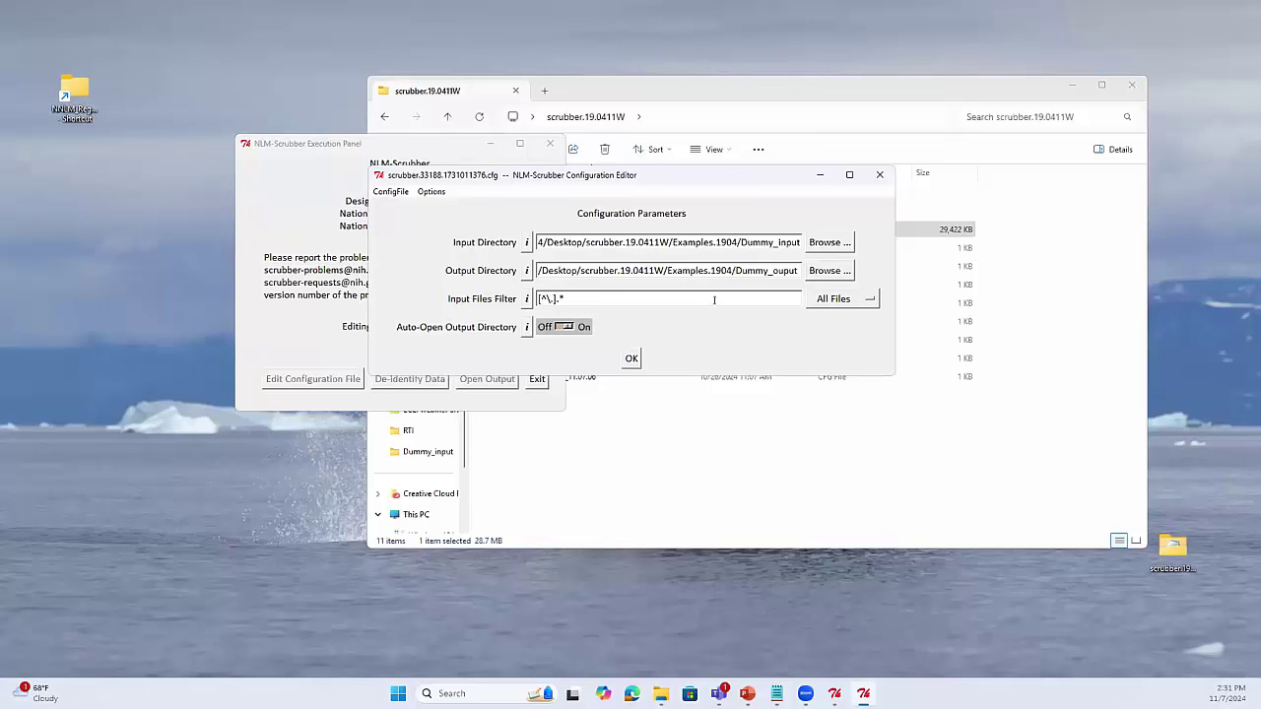
left_click(630, 359)
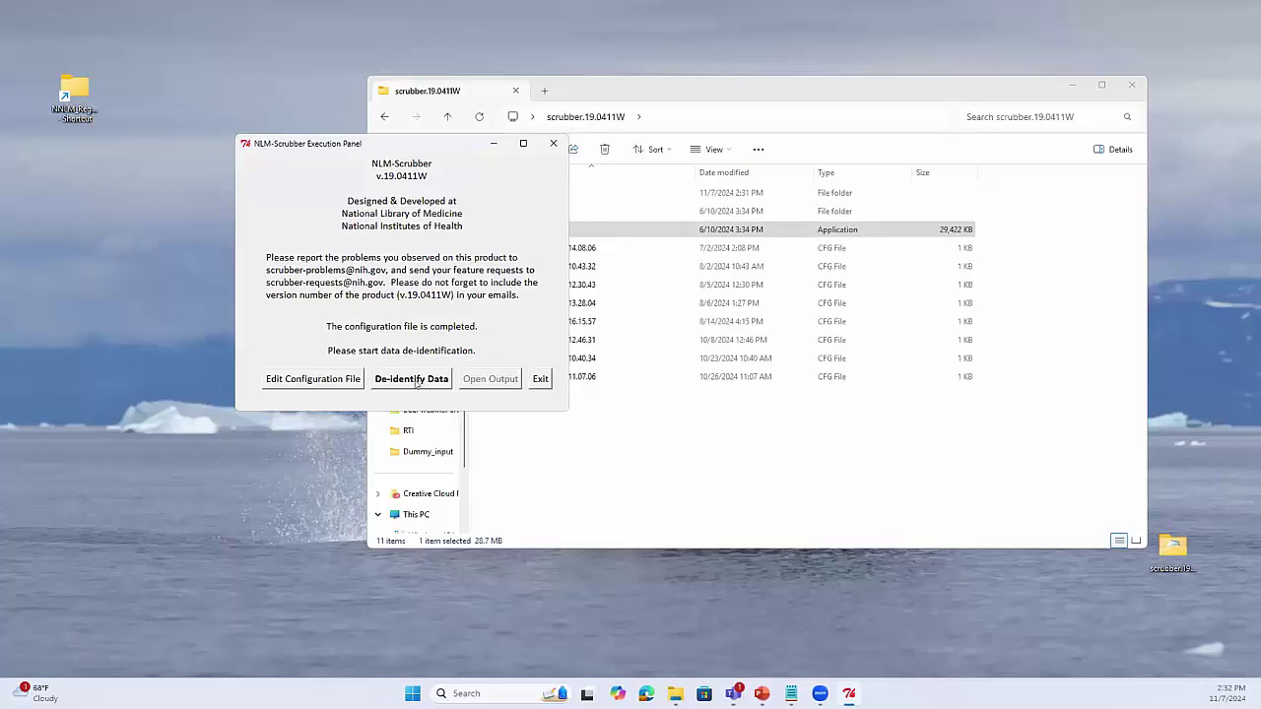
- De-identify the data and open the resulting EHRdischarge.nphi text document from the output folder
left_click(416, 380)
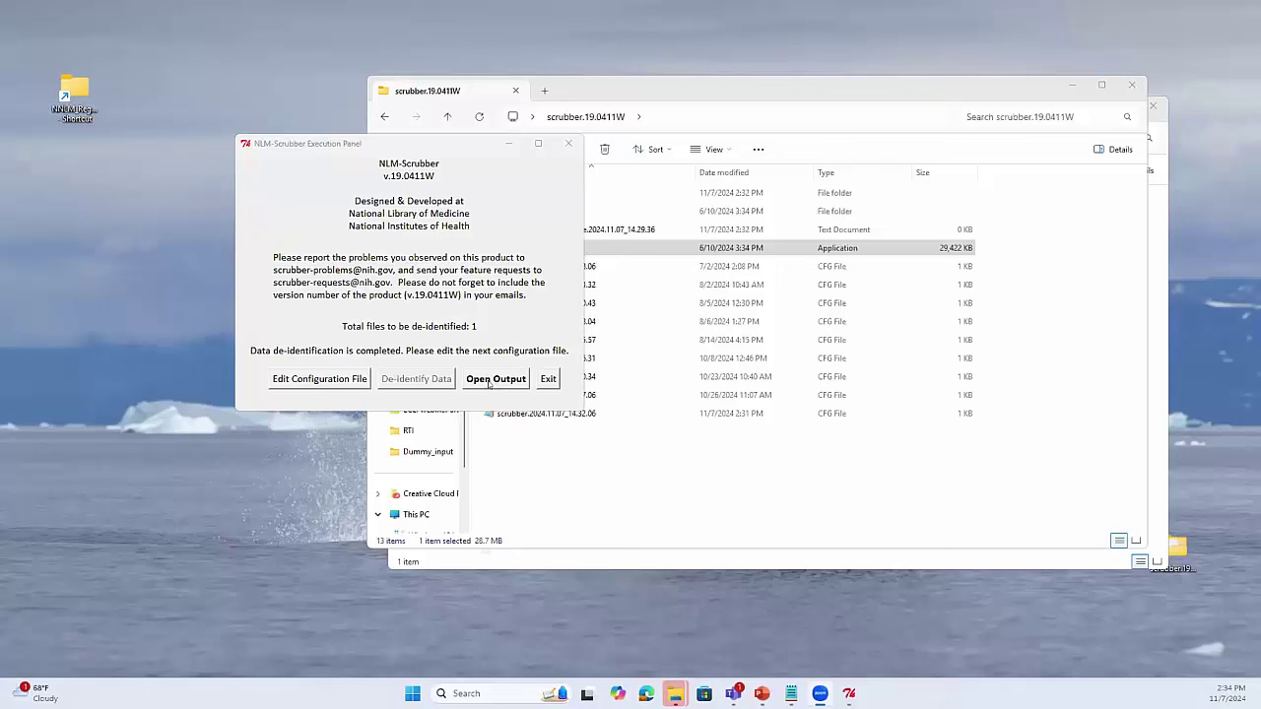
left_click(488, 383)
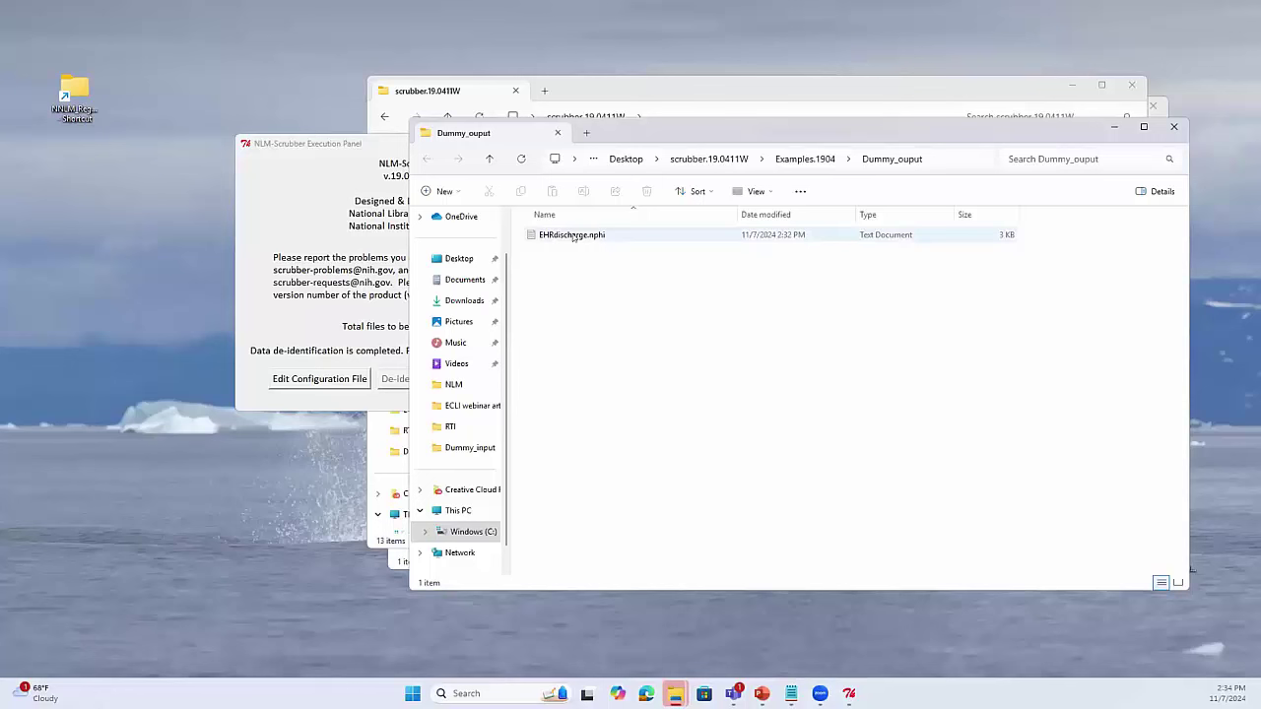
mouse_move(575, 238)
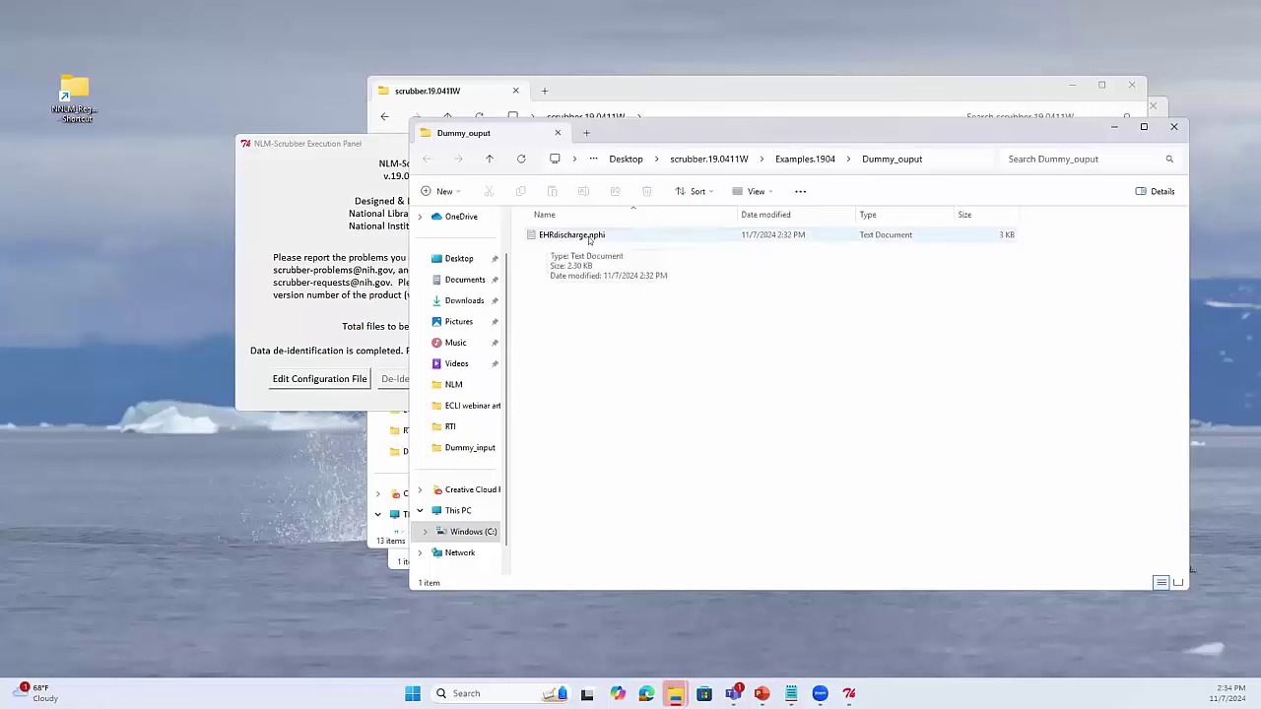
left_click(570, 237)
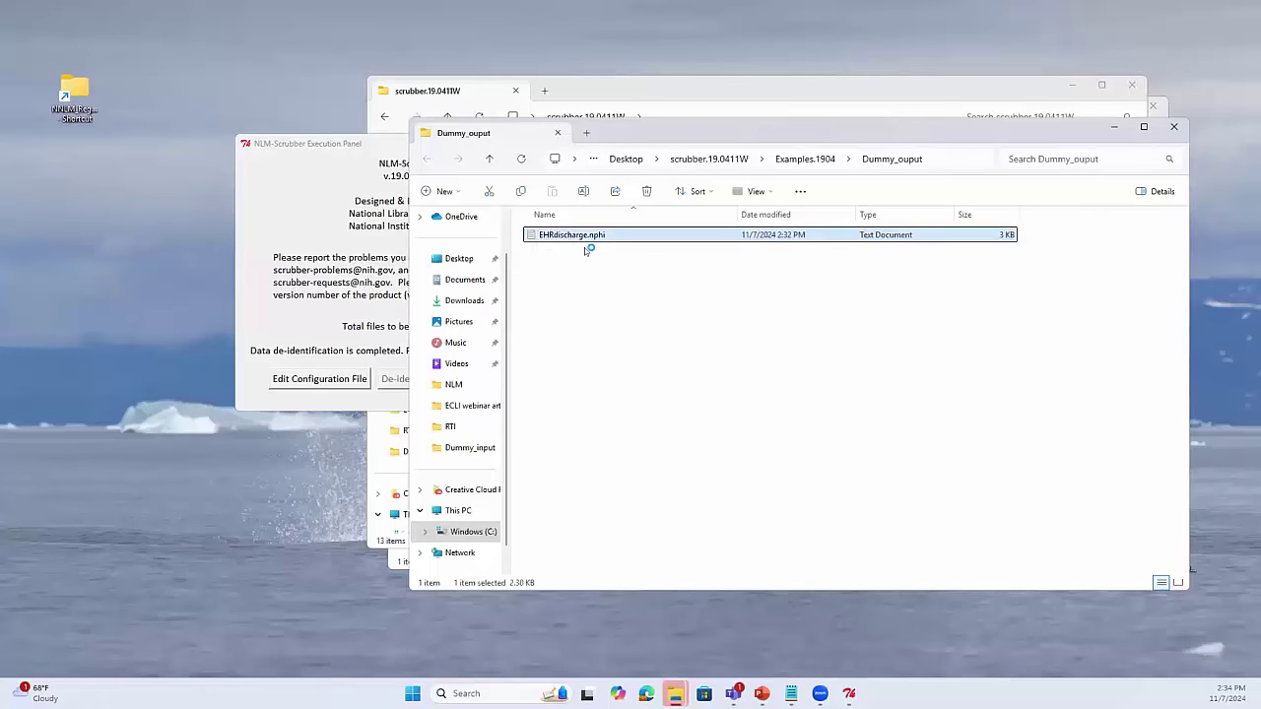
- Enlarge the text display of EHRdischarge.nphi.txt to 140%
left_click(239, 80)
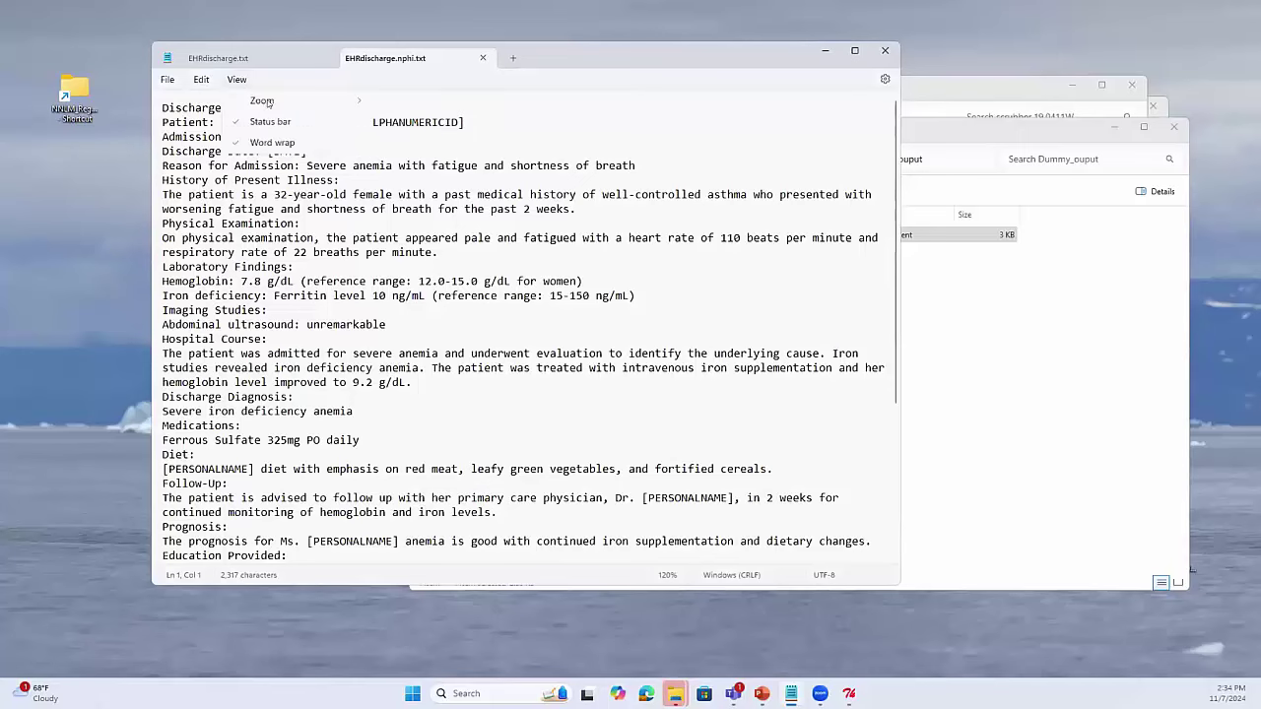
mouse_move(267, 101)
left_click(399, 101)
left_click(238, 80)
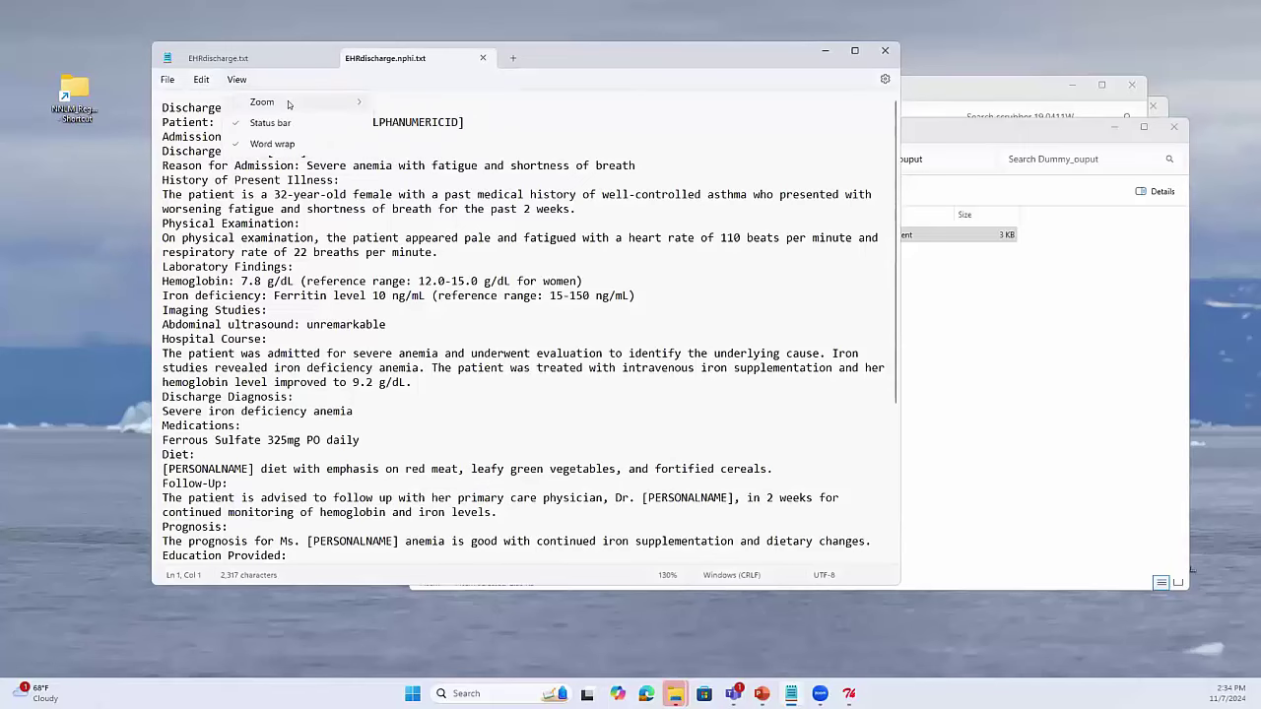
left_click(404, 102)
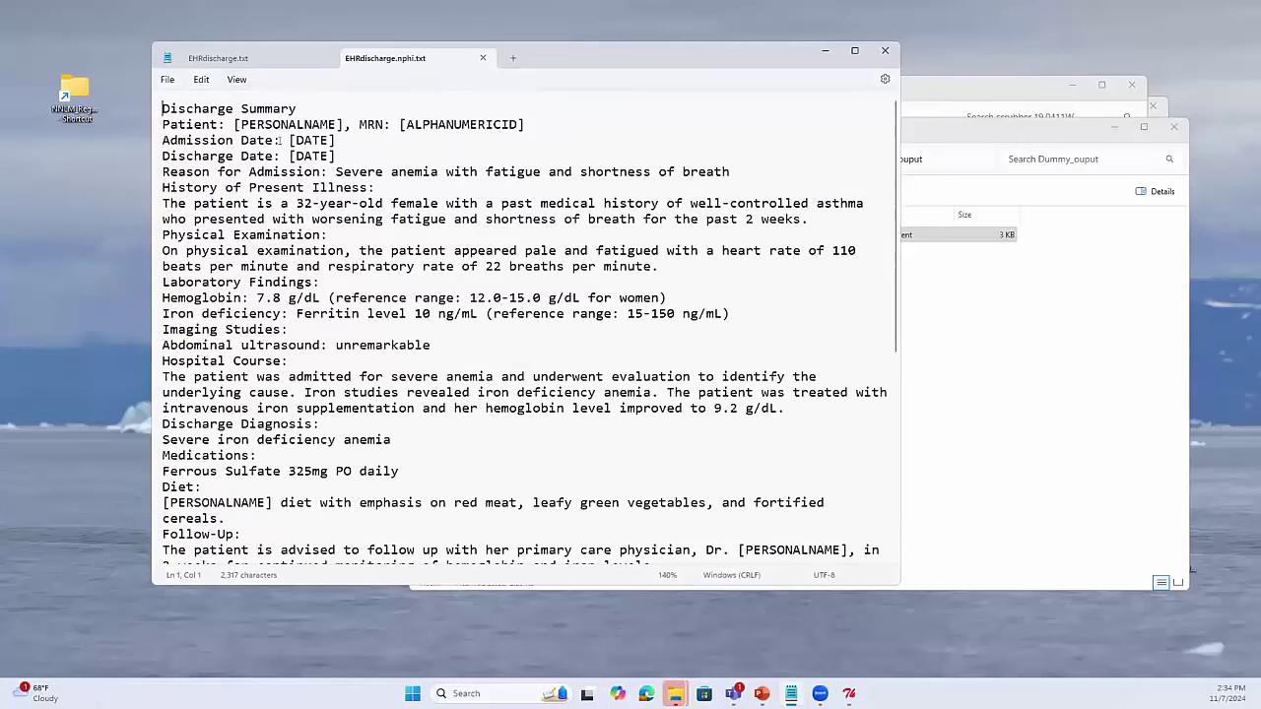
- Examine the placeholders for names, IDs and dates throughout EHRdischarge.nphi.txt, from the patient header to the physician line
left_click_drag(233, 124, 338, 124)
key("shift+Right")
double_click(329, 127)
left_click_drag(290, 141, 329, 155)
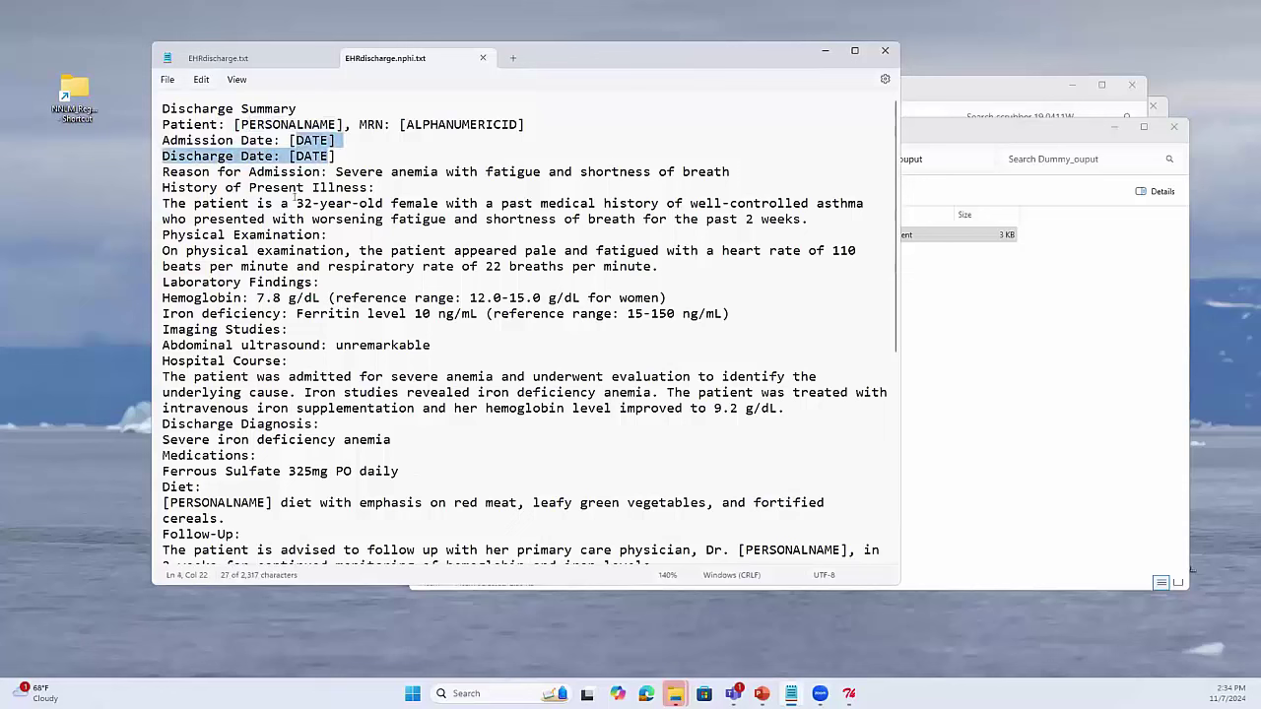
scroll(524, 327, "down", 3)
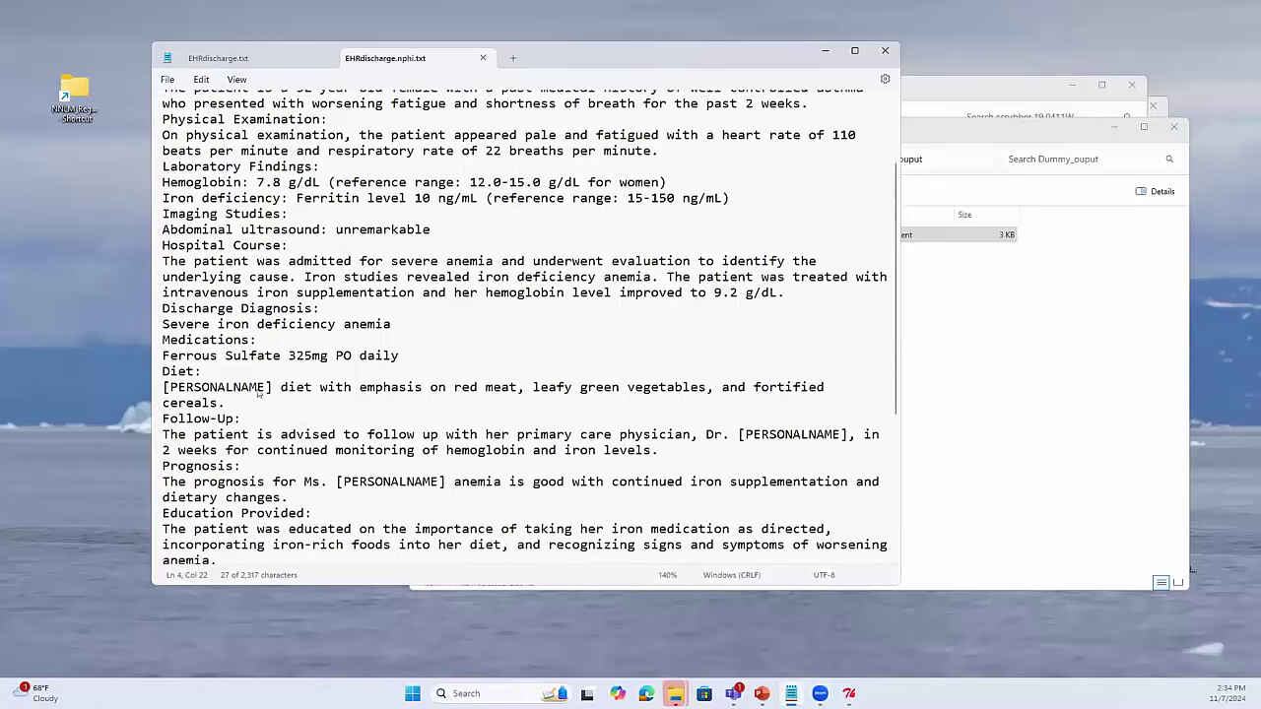
left_click_drag(170, 386, 272, 387)
left_click_drag(343, 483, 430, 482)
scroll(311, 471, "down", 1)
scroll(312, 471, "down", 3)
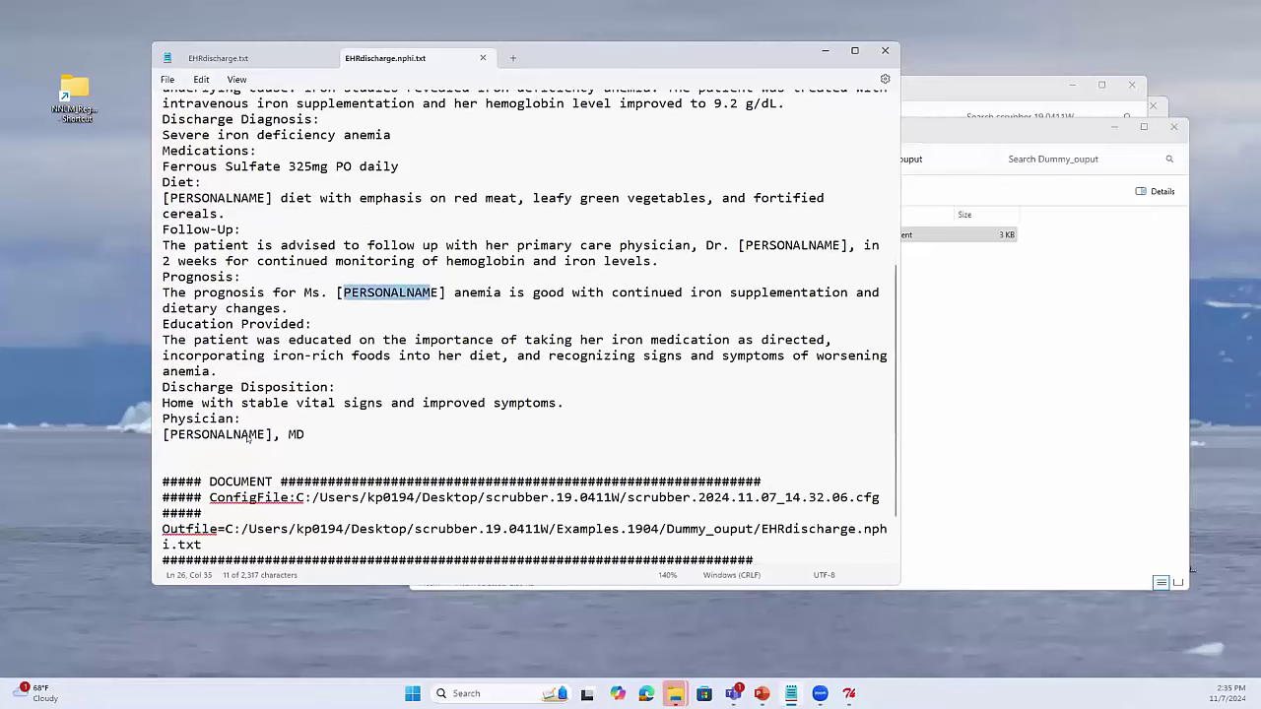
left_click_drag(186, 434, 273, 435)
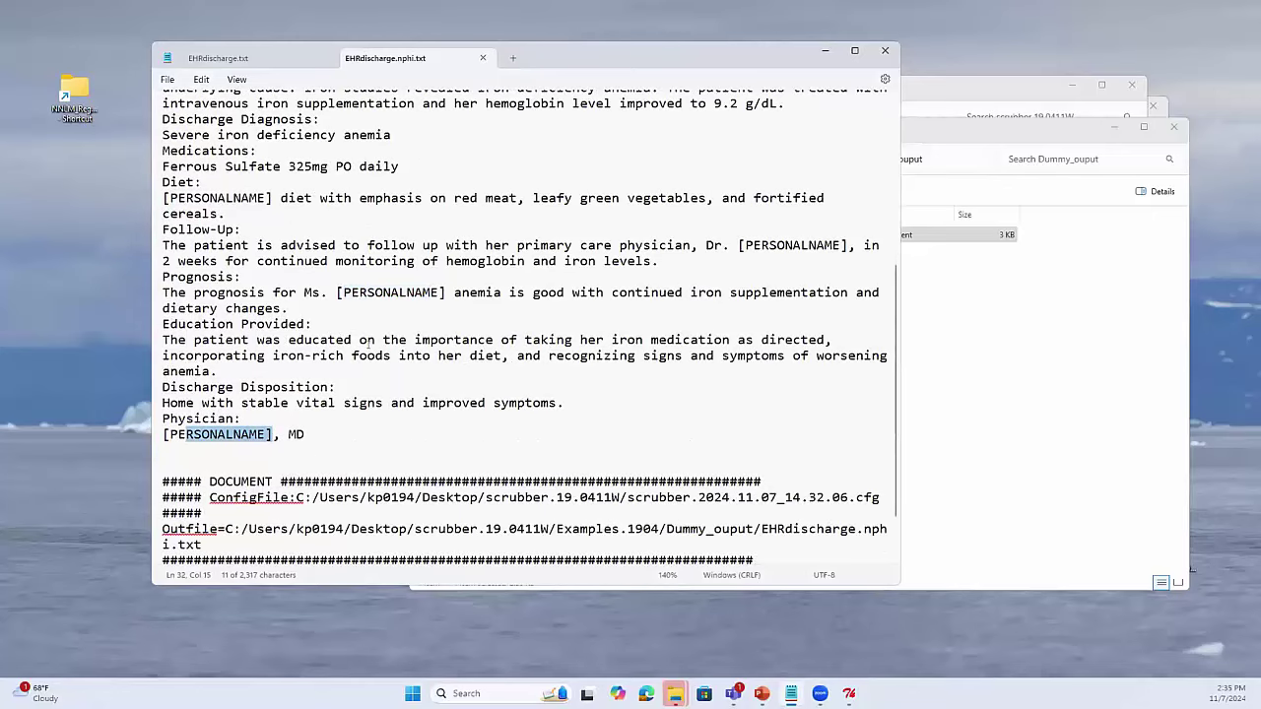
left_click_drag(363, 293, 446, 293)
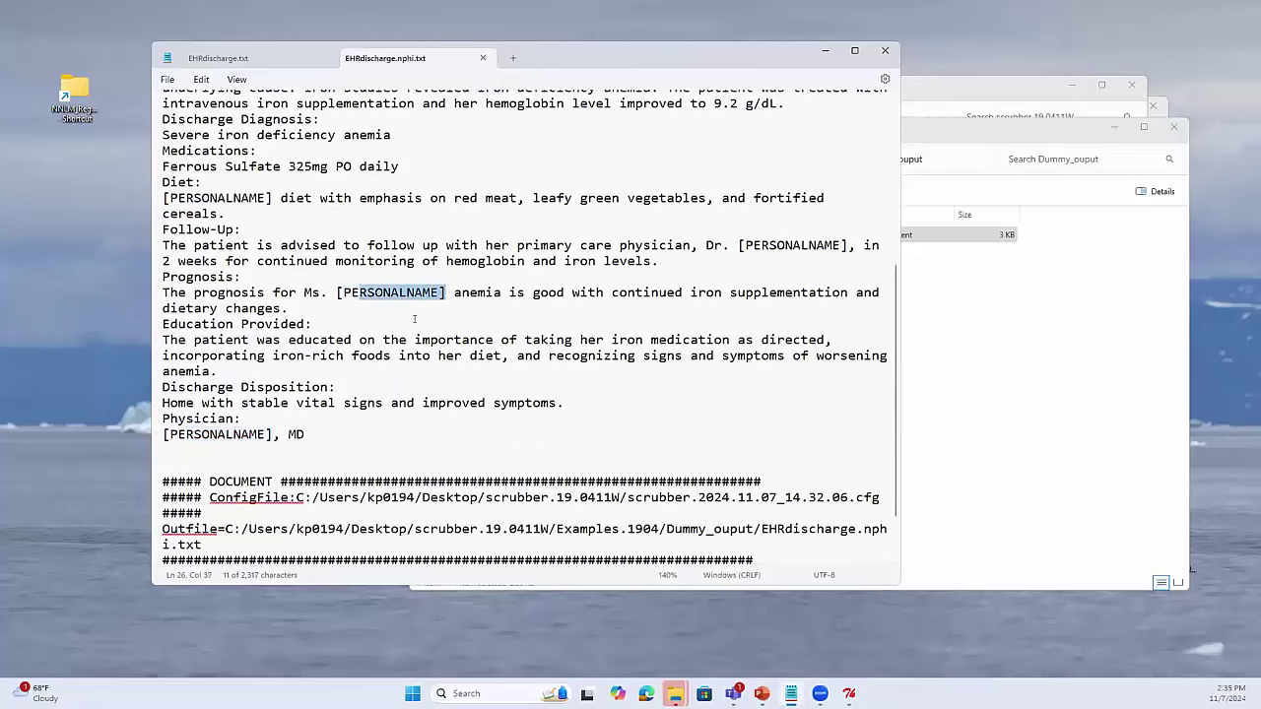
scroll(407, 350, "up", 3)
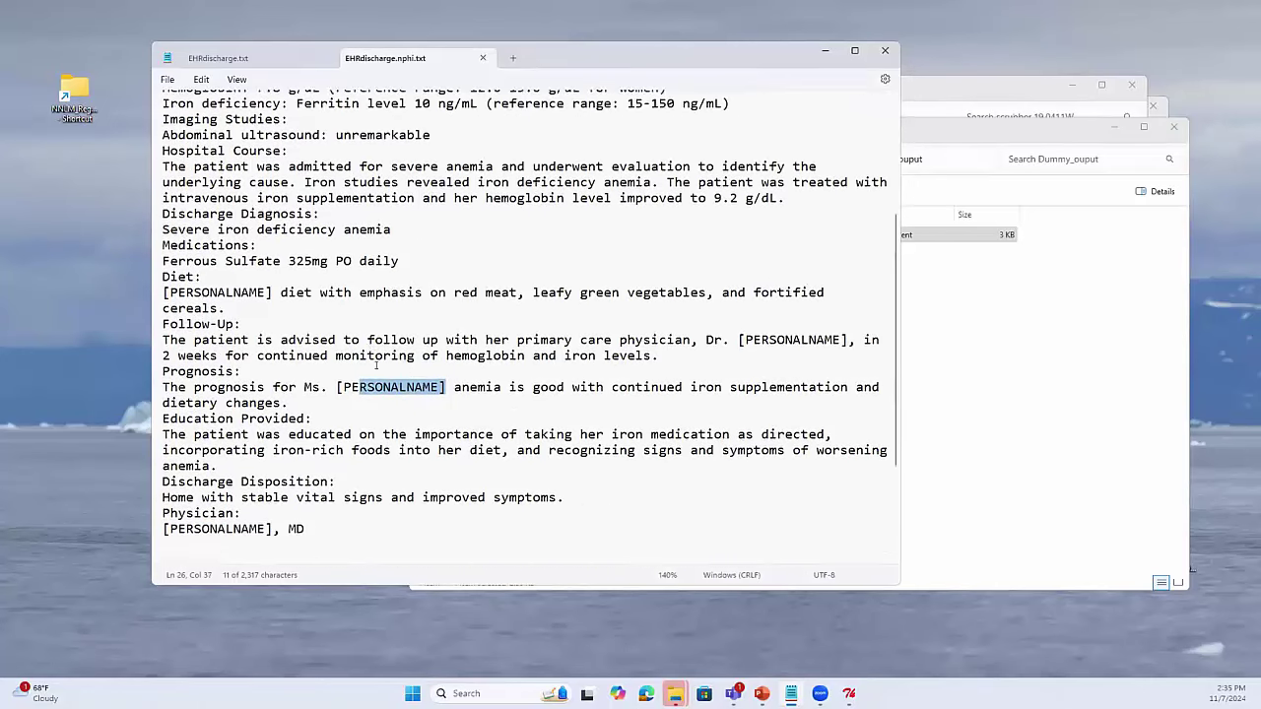
scroll(369, 359, "up", 3)
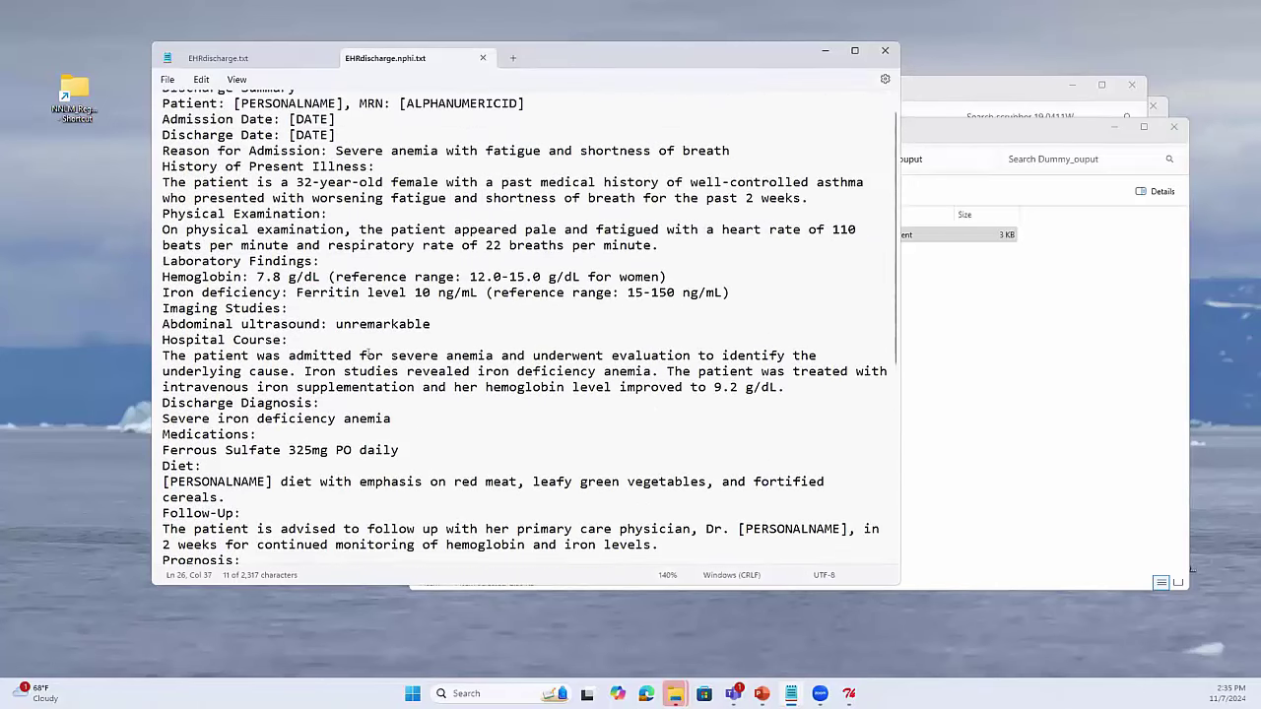
scroll(370, 355, "up", 1)
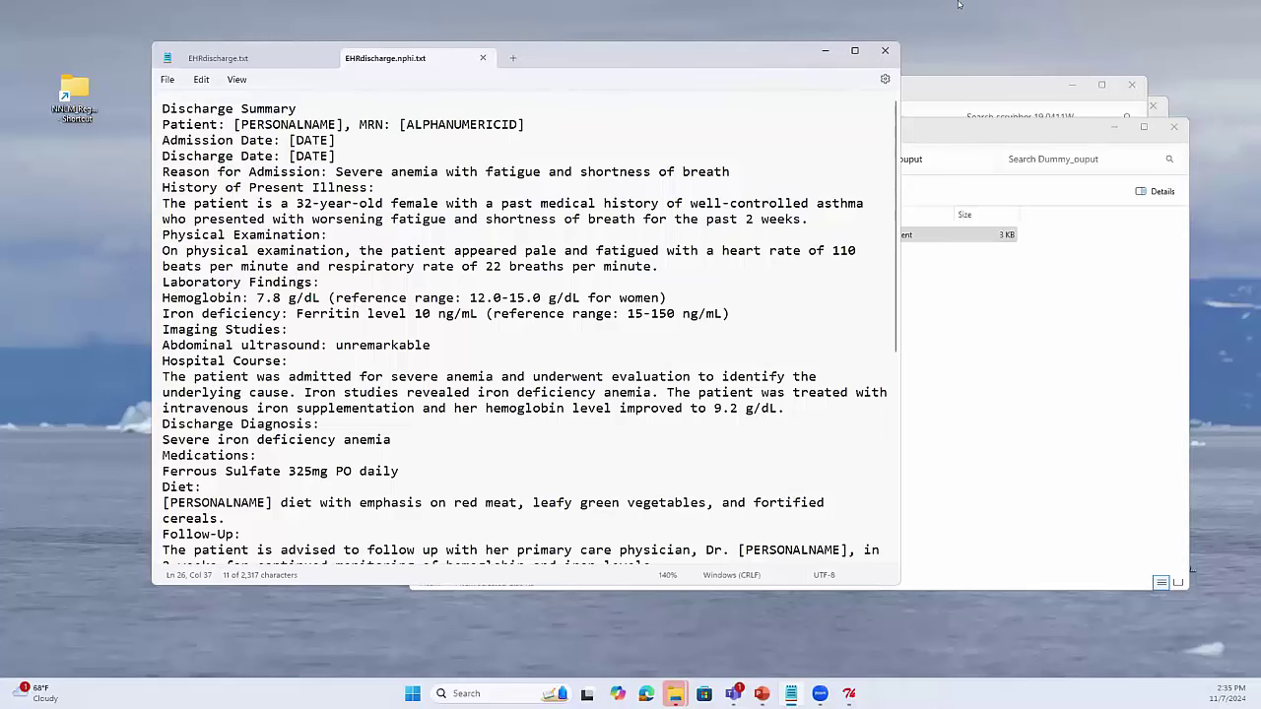
- Switch to the PowerPoint presentation and start the slide show from slide 26, "NLM Scrubber Pro's"
key("alt+F4")
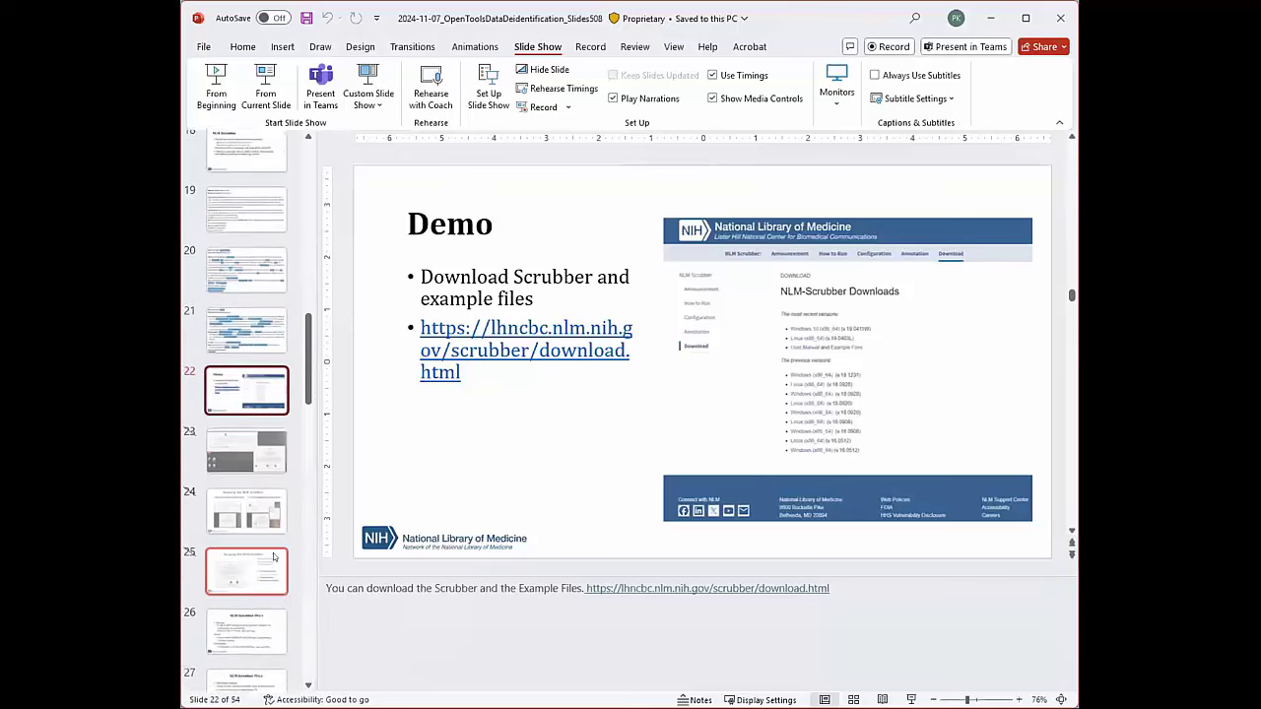
scroll(273, 558, "down", 2)
left_click(262, 532)
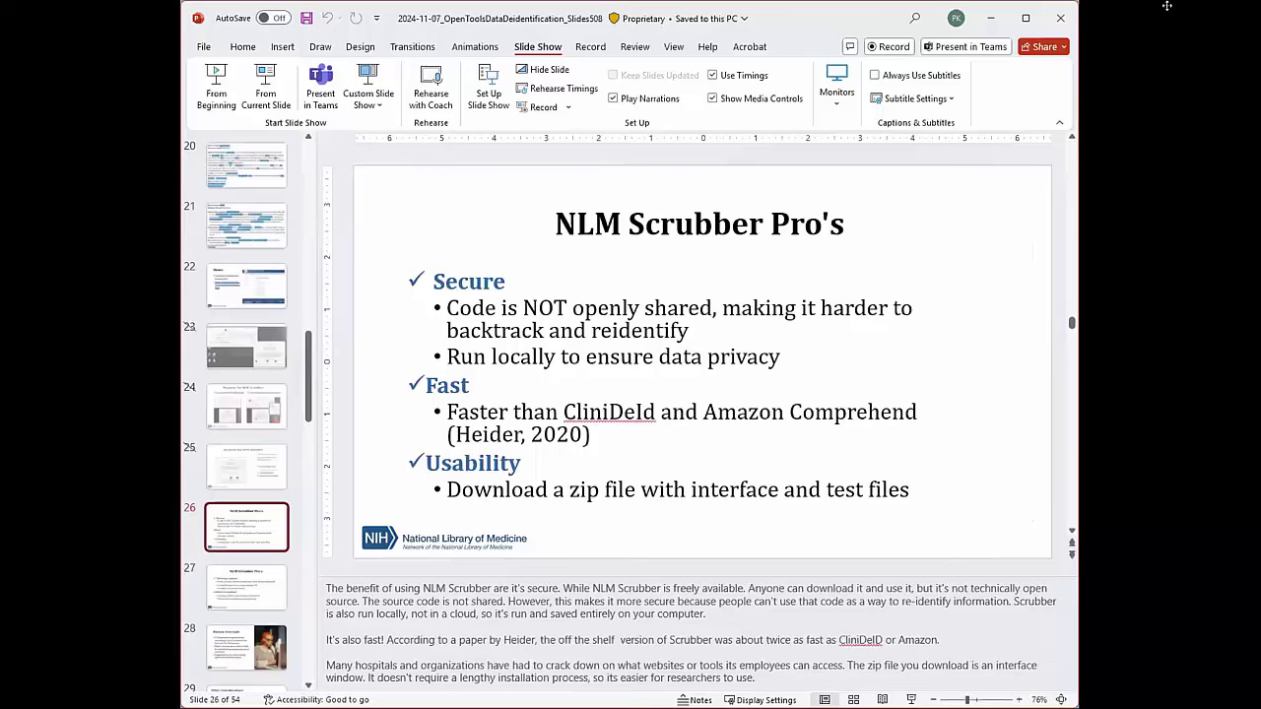
key("shift+F5")
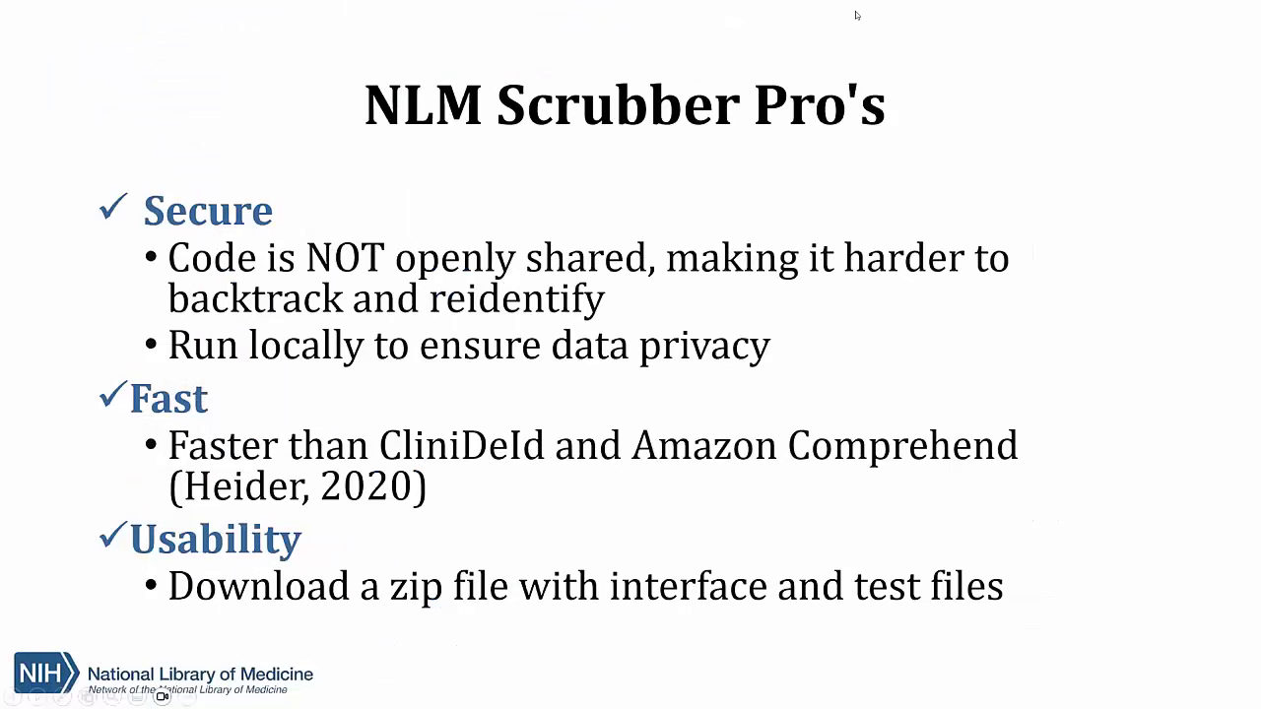